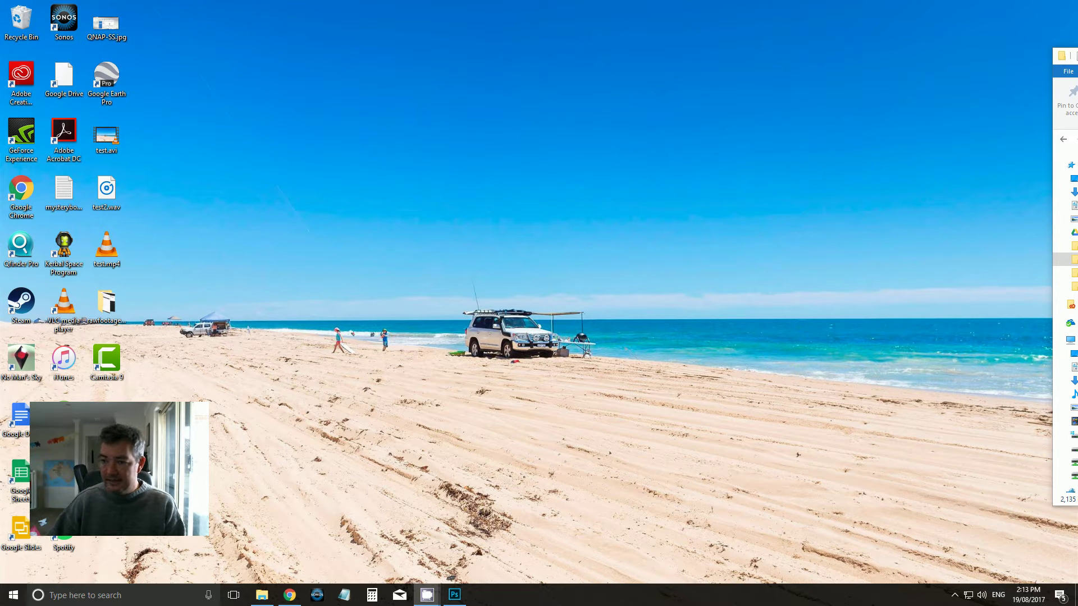
Open the IMG_9688.JPG Milky Way shot full screen in Windows Photos
key("Return")
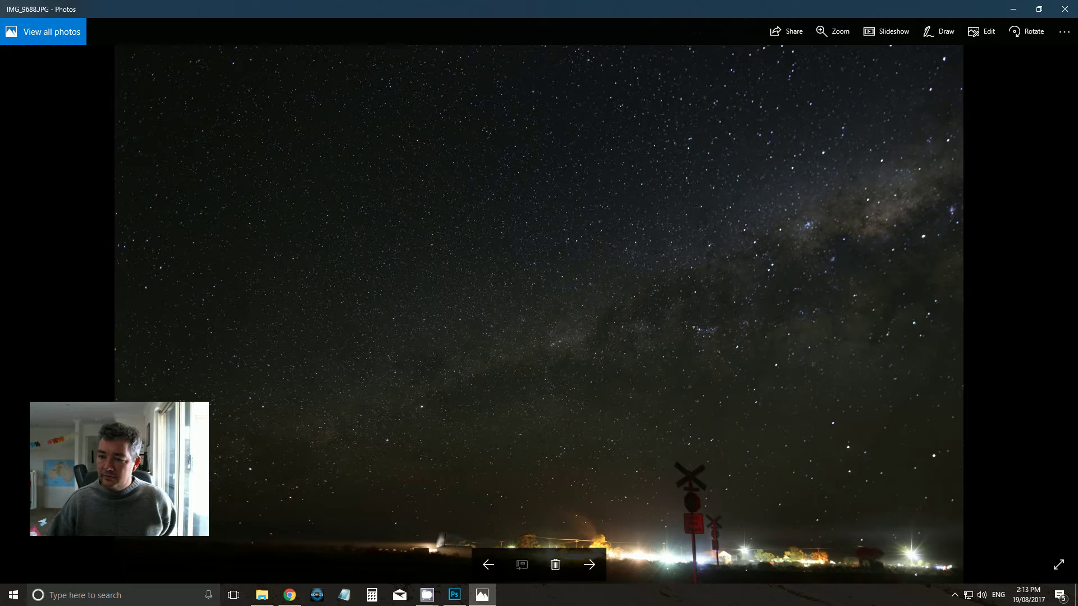
Move the Mystery Box Rally Adelaide Explorer window to the screen centre over Photos
left_click_drag(1063, 94, 639, 95)
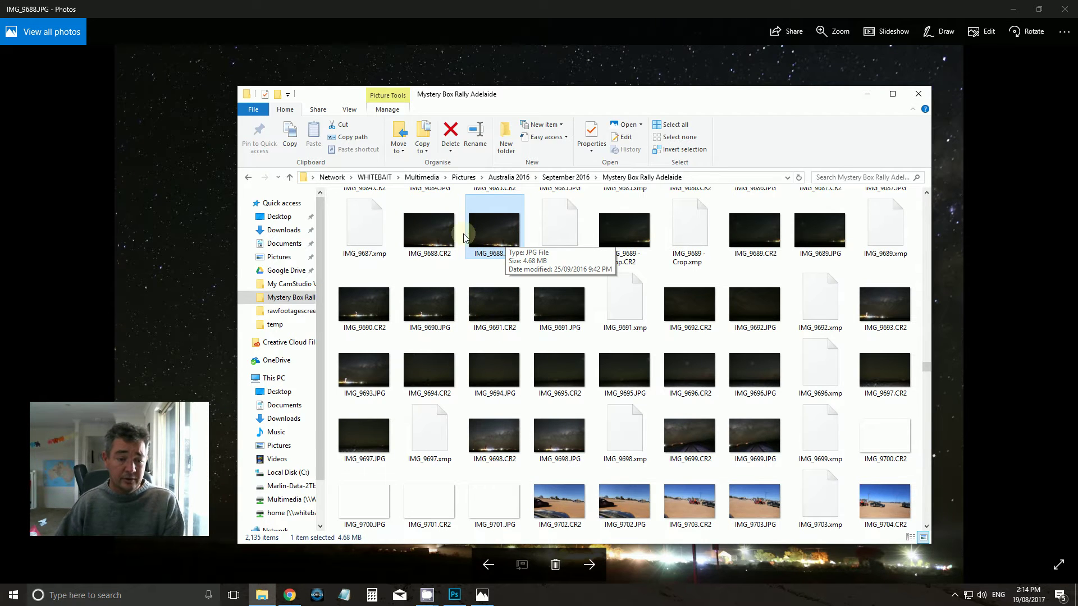
Open the raw IMG_9688.CR2 from File Explorer into Adobe Camera Raw
double_click(431, 232)
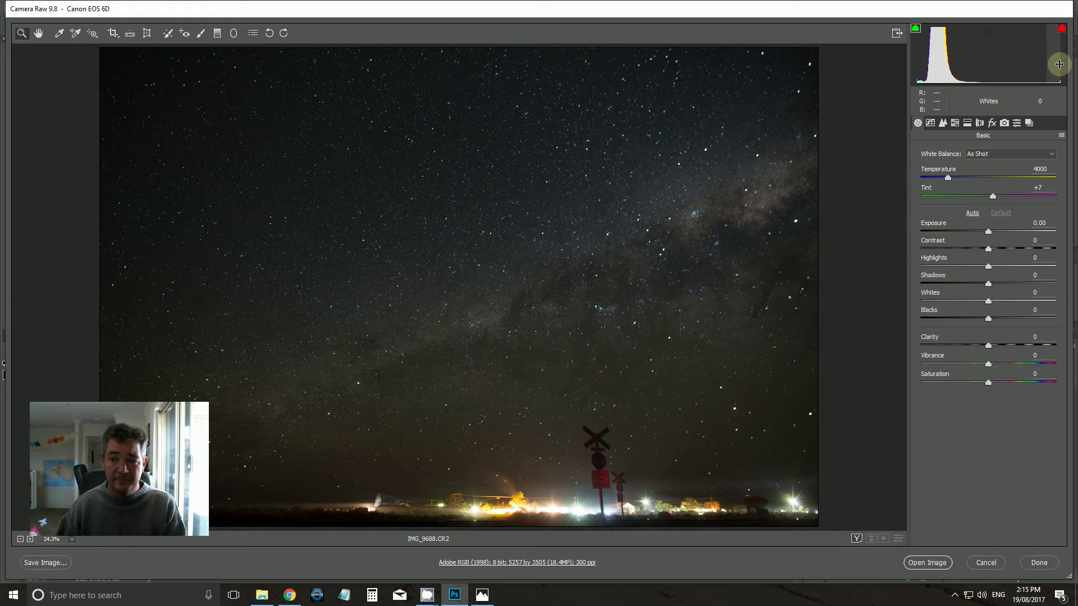
left_click(1060, 30)
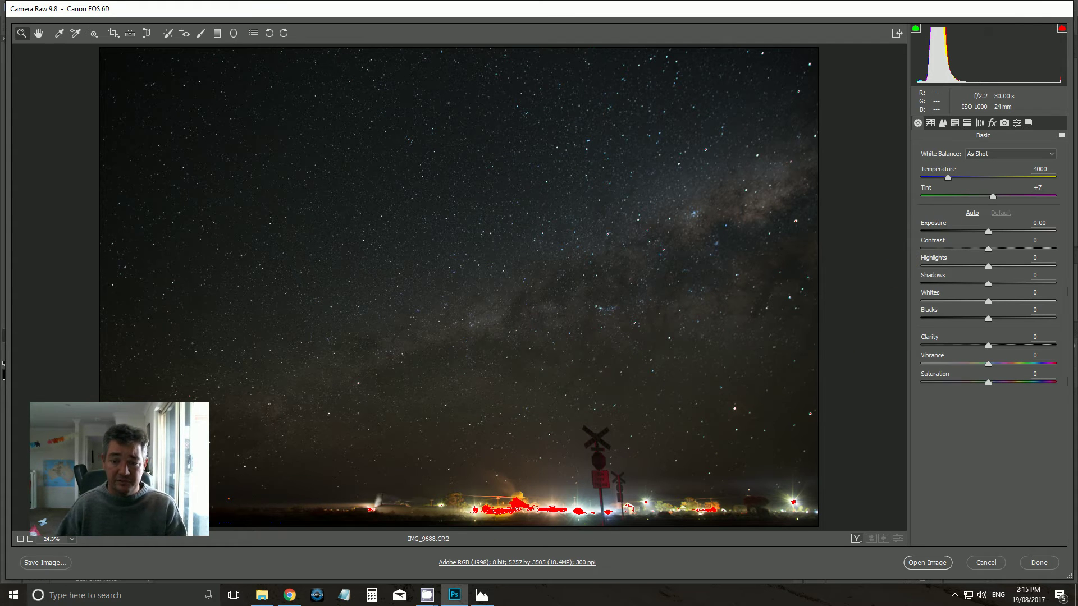
left_click(1062, 29)
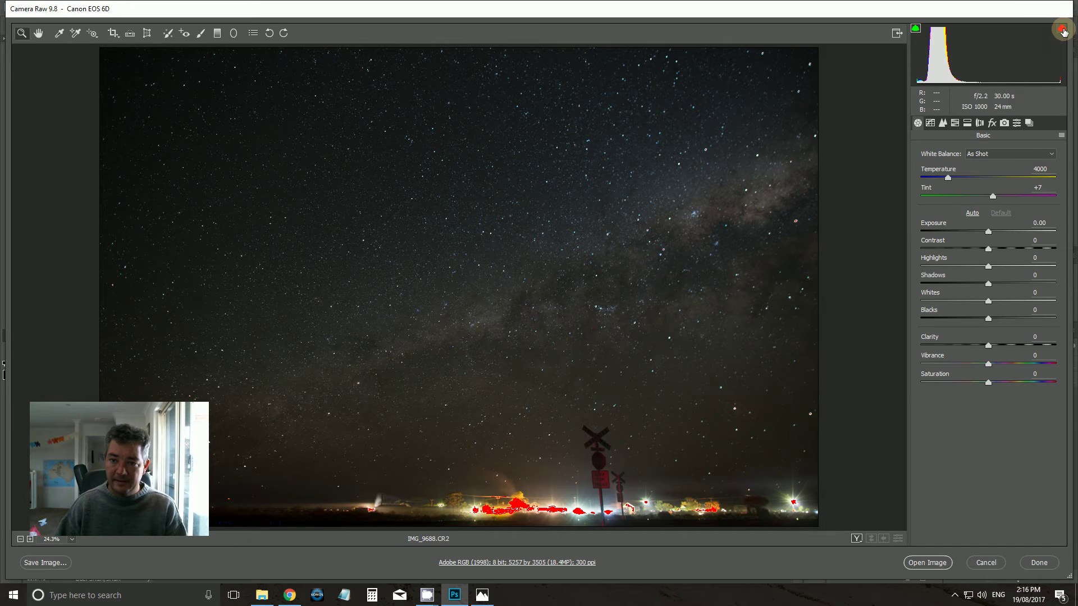
left_click(916, 28)
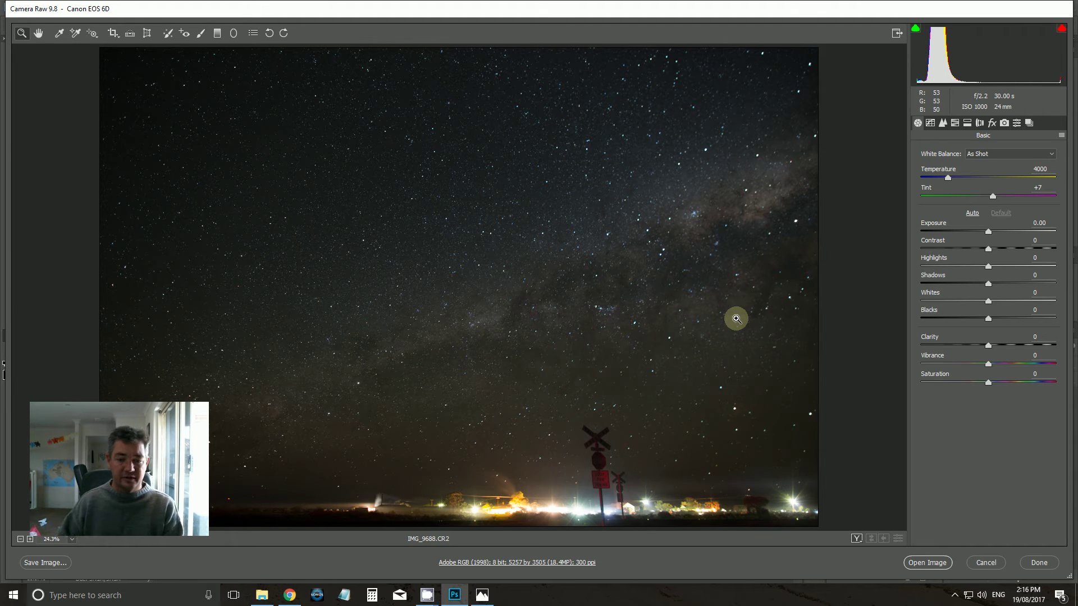
Straighten the photo along the horizon line, adjust the crop rotation, and apply the crop
double_click(130, 33)
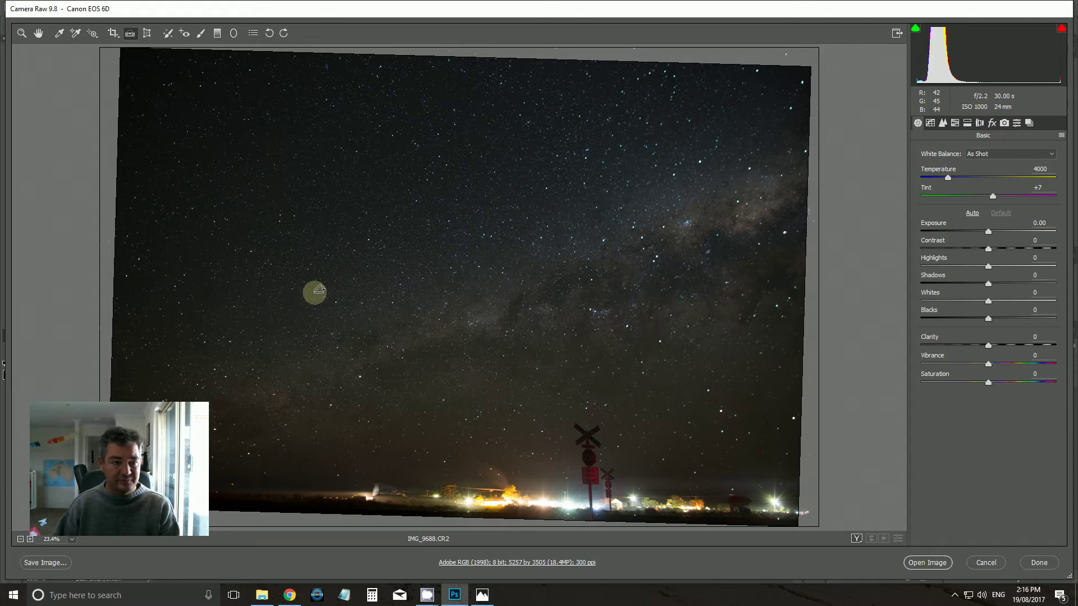
left_click(370, 384)
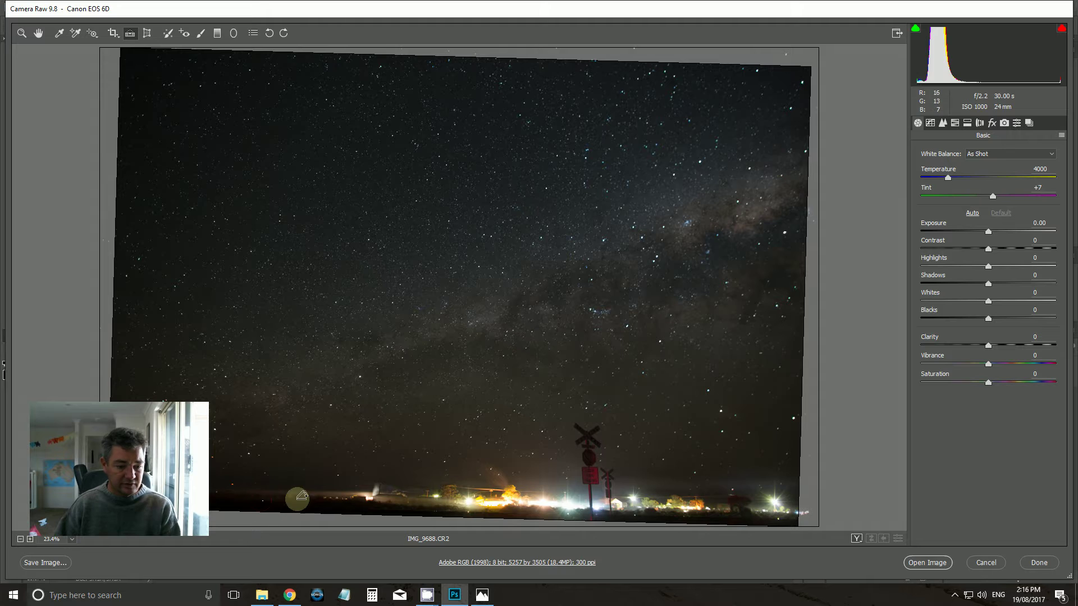
left_click_drag(297, 497, 803, 520)
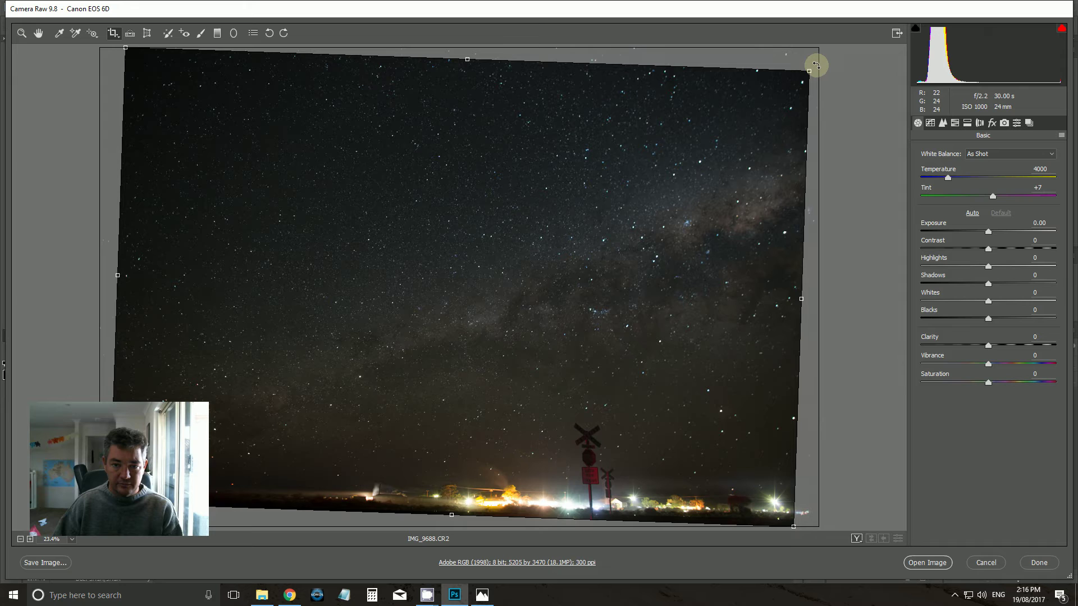
left_click_drag(815, 64, 813, 57)
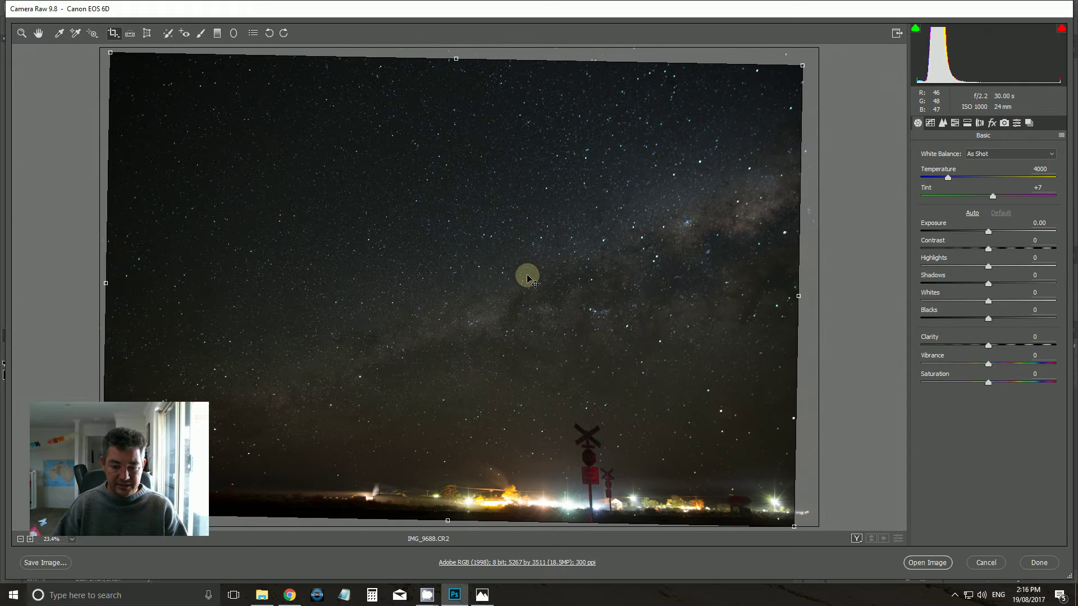
key("Return")
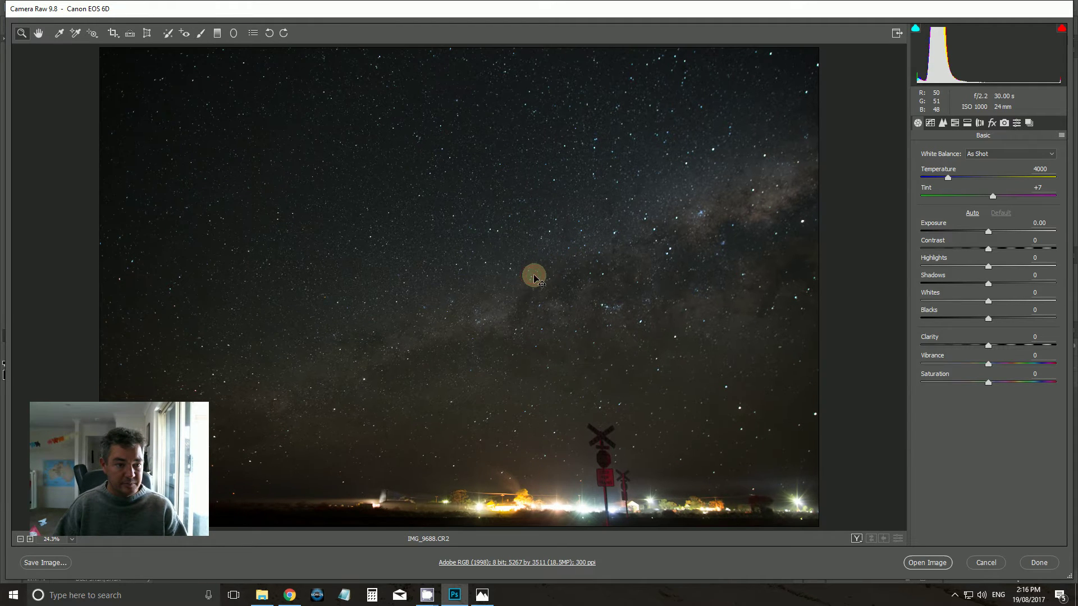
left_click(748, 189)
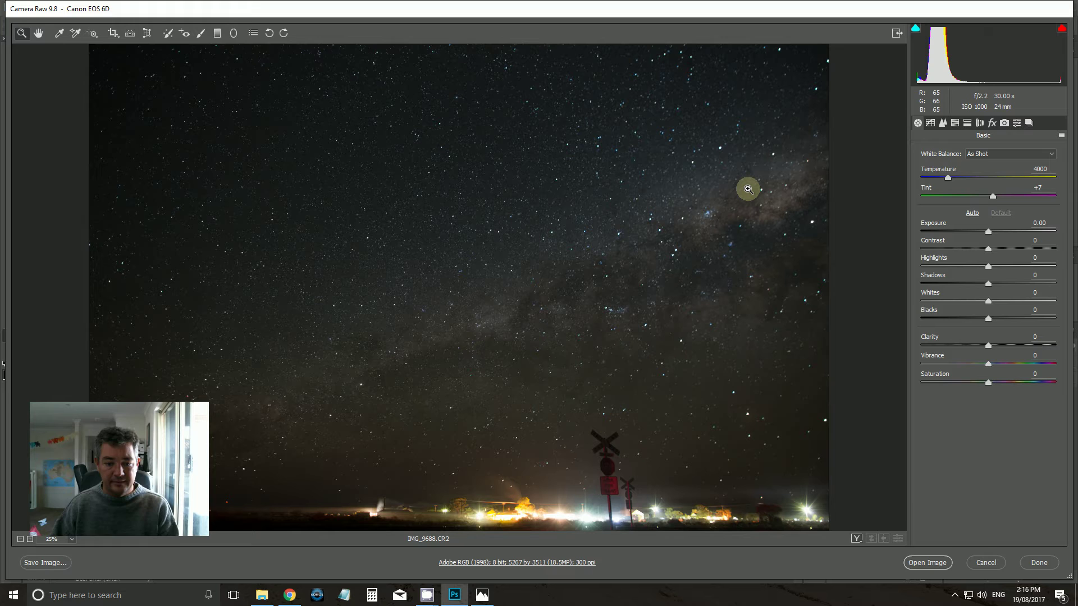
Enable the Canon EF 24mm f/1.4L II USM profile corrections, toggling them to compare
left_click(979, 122)
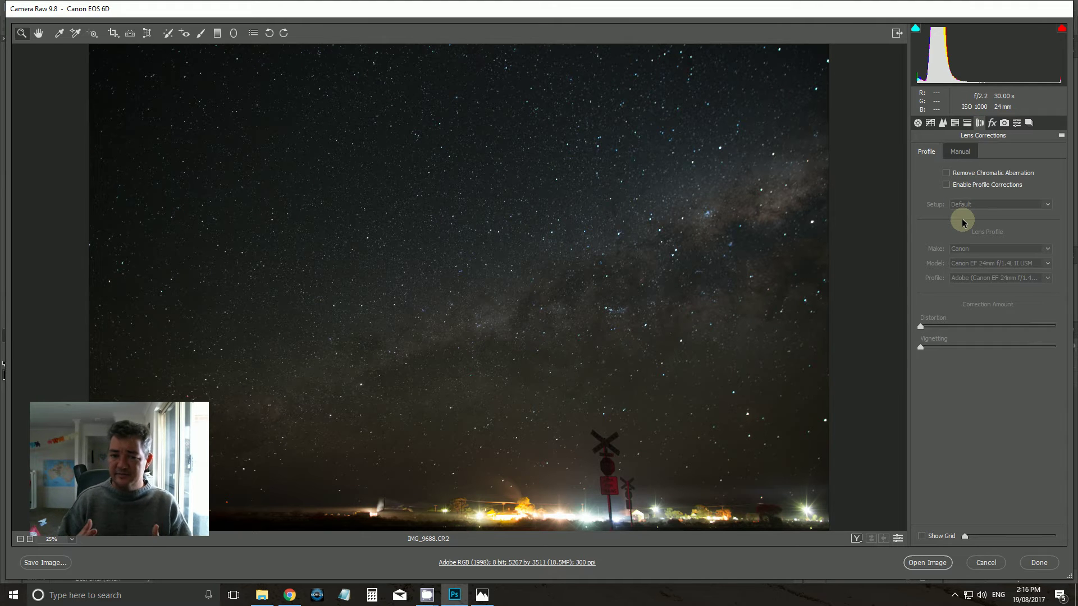
left_click(946, 185)
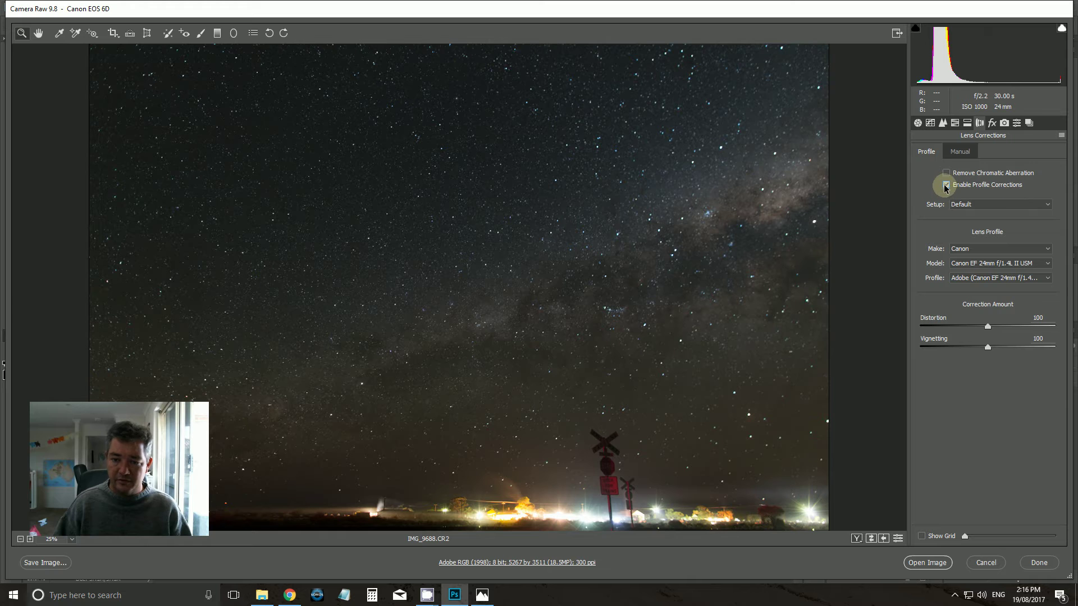
left_click(946, 185)
left_click(947, 185)
left_click(946, 185)
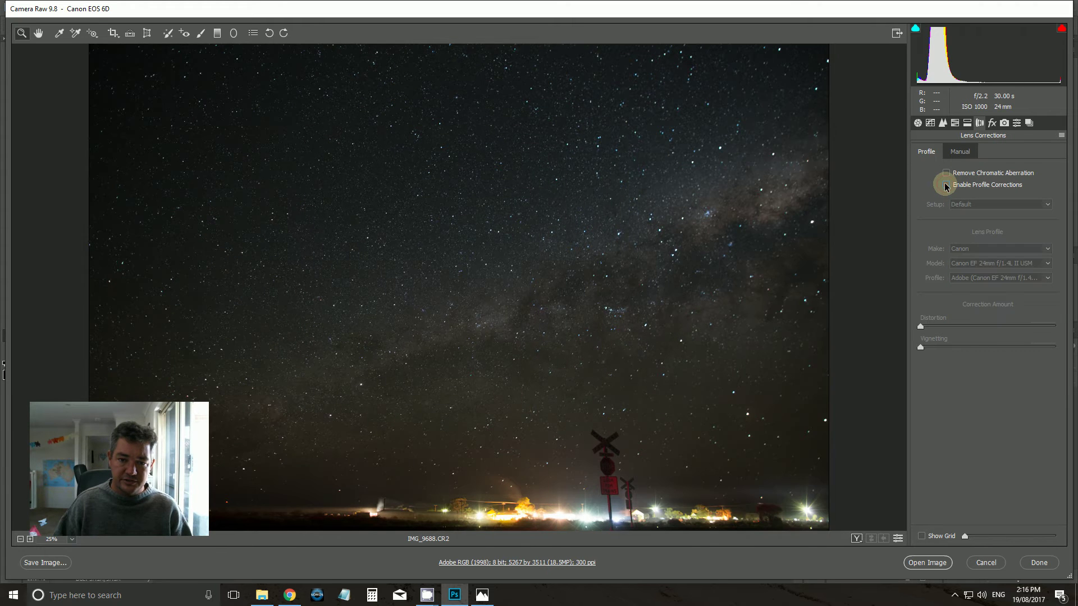
left_click(946, 185)
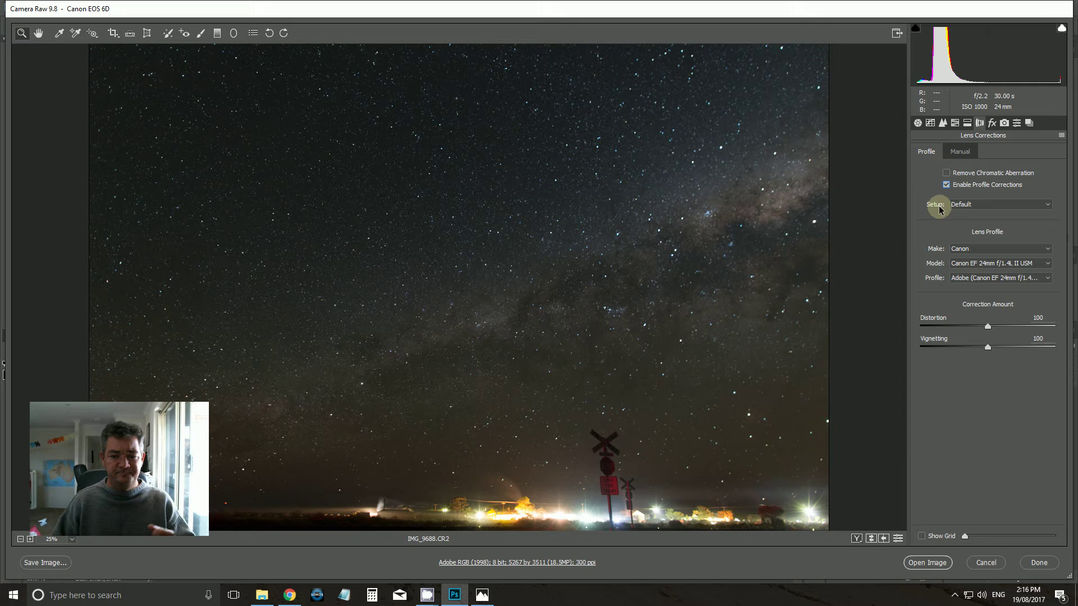
left_click(948, 186)
left_click(946, 186)
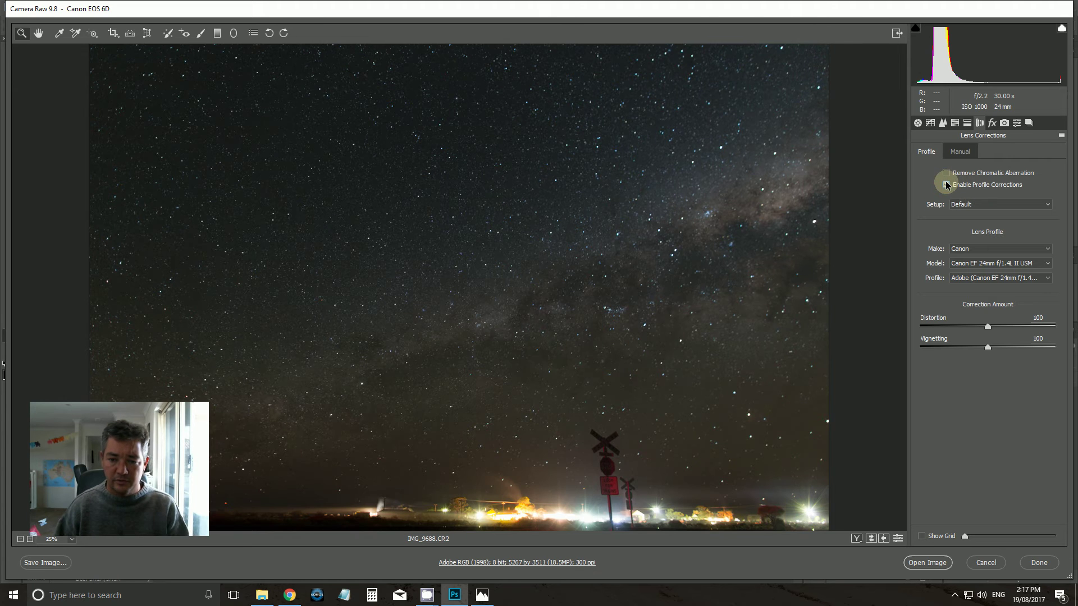
left_click(947, 185)
left_click(947, 185)
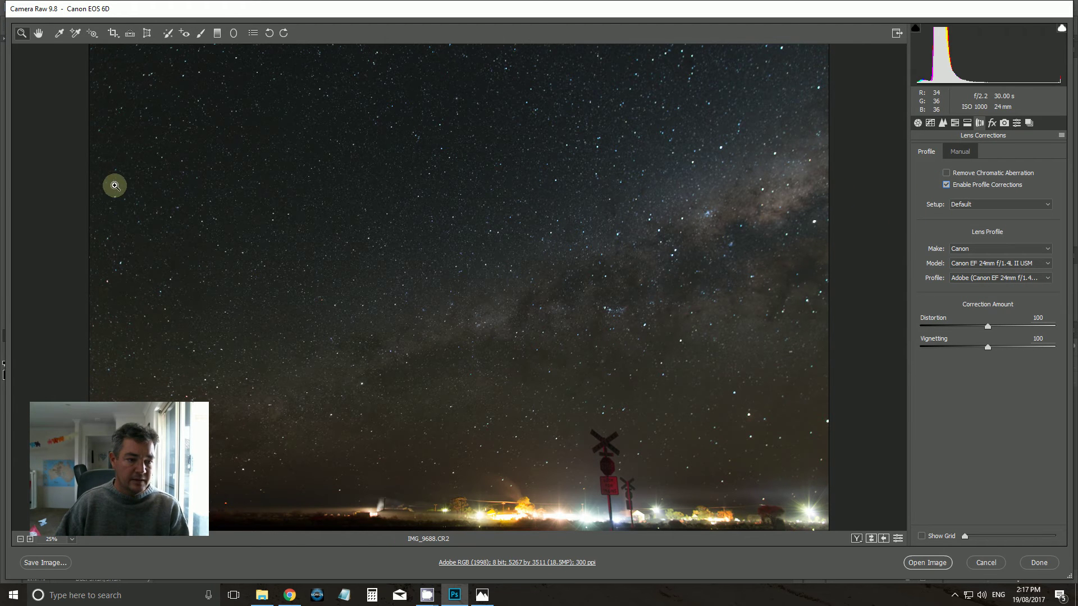
Zoom in on a patch of stars and enable Remove Chromatic Aberration
left_click_drag(139, 178, 228, 291)
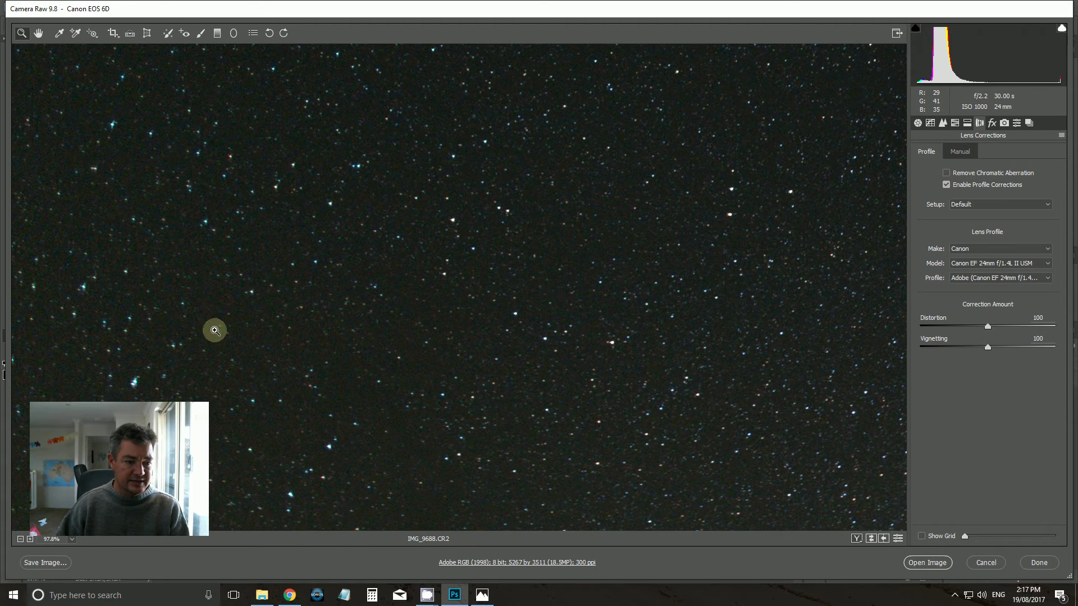
left_click_drag(176, 177, 339, 312)
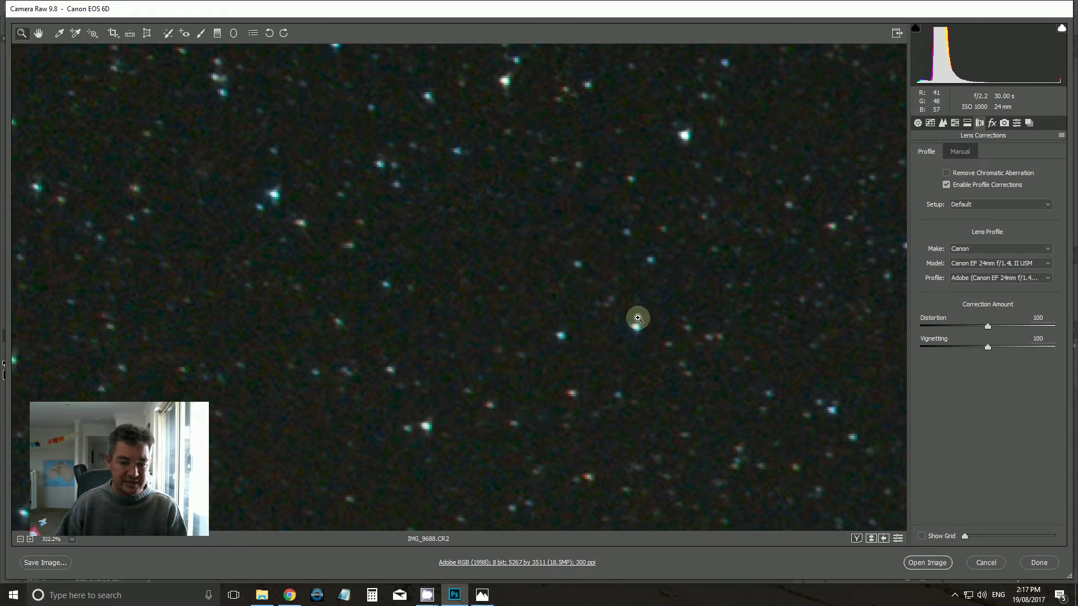
left_click(946, 173)
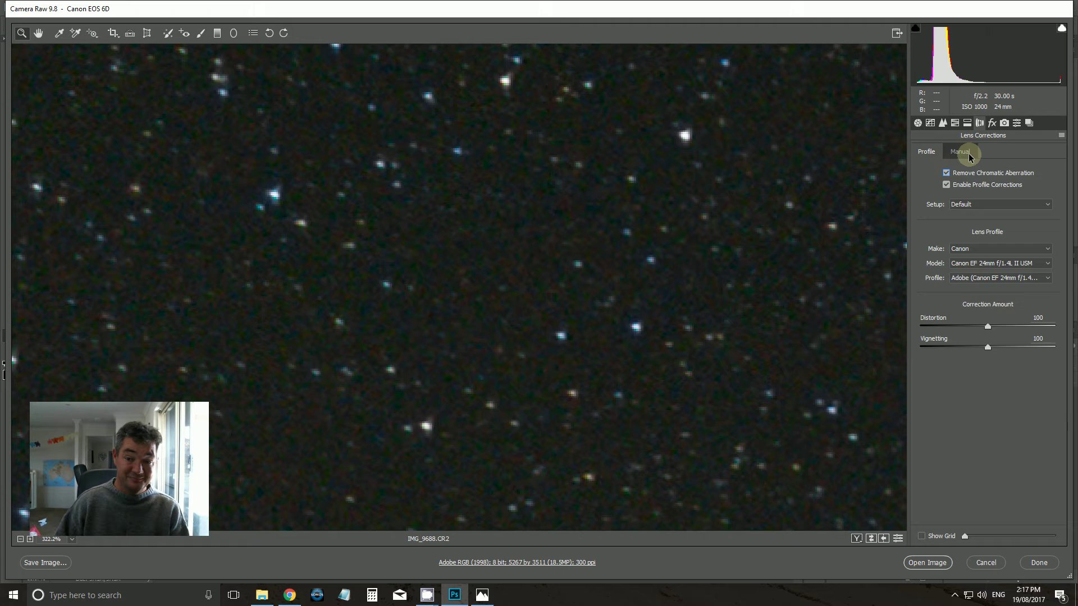
Set Defringe Purple Amount to 6 in the Manual tab and check other star areas
left_click(960, 152)
left_click(961, 265)
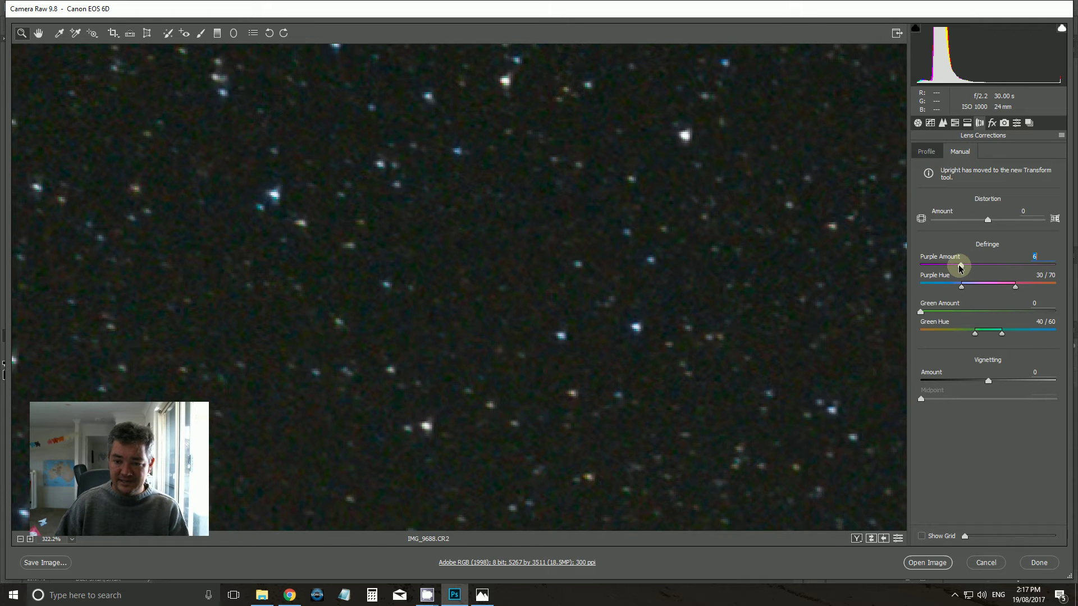
left_click_drag(960, 267, 959, 266)
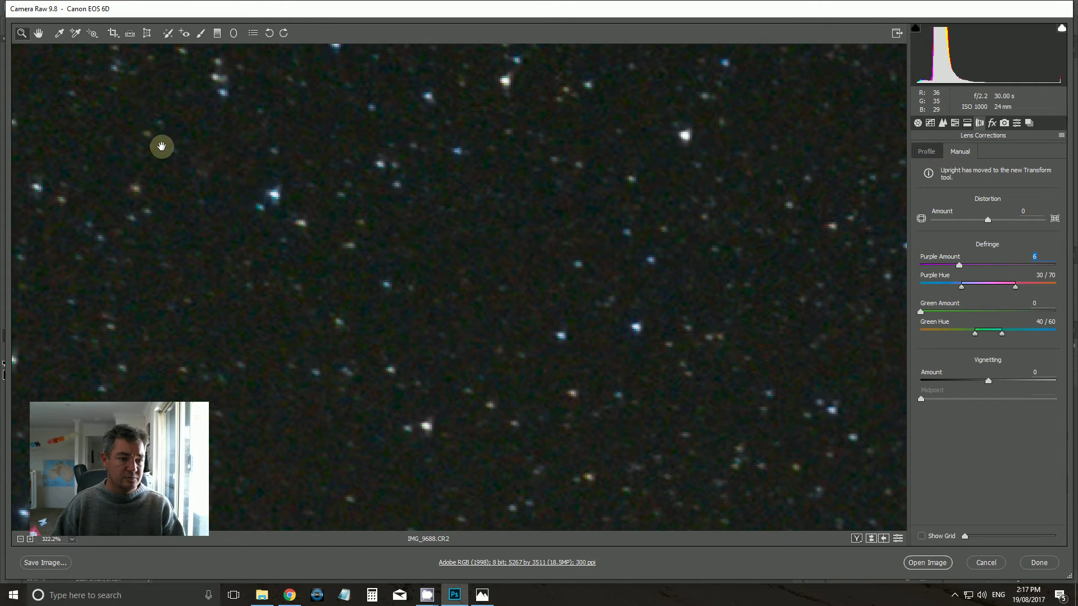
left_click_drag(161, 144, 642, 436)
left_click_drag(414, 267, 413, 342)
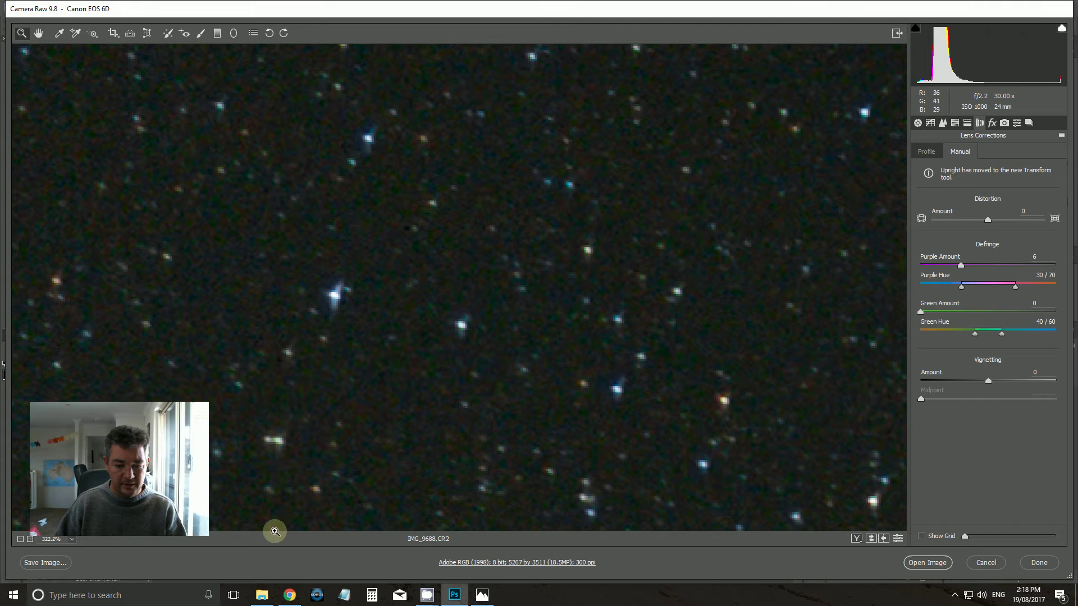
Fit the photo in view and raise Exposure to +0.45 in the Basic panel
left_click(50, 538)
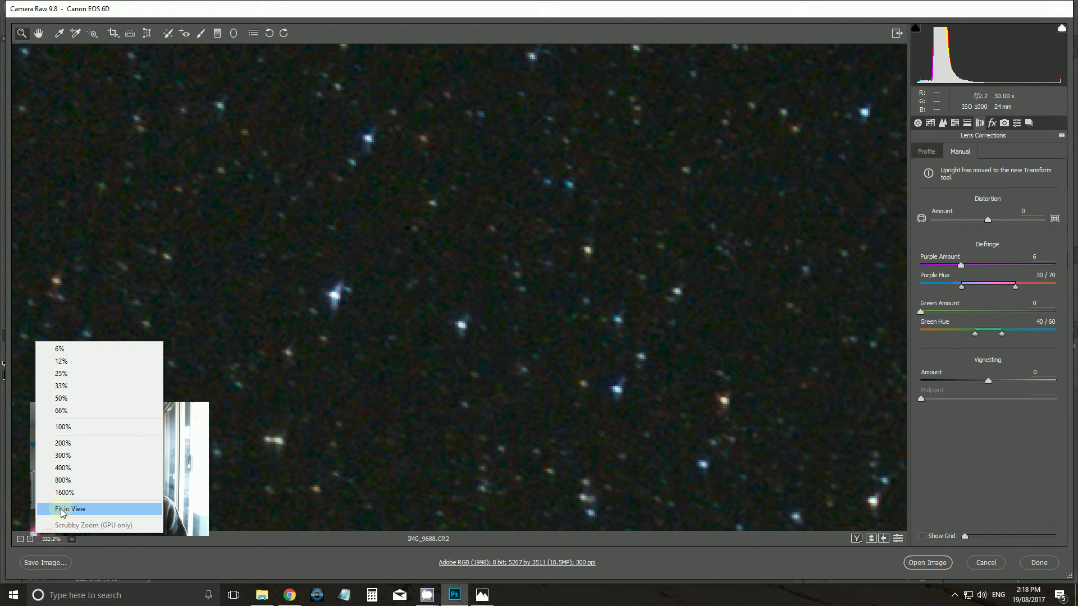
left_click(59, 514)
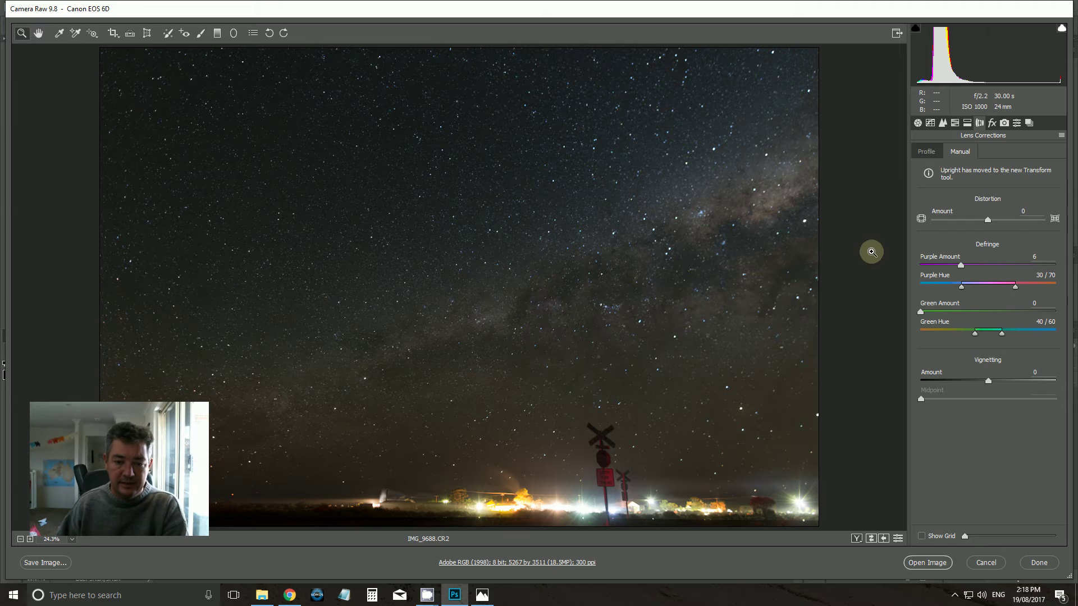
left_click(917, 123)
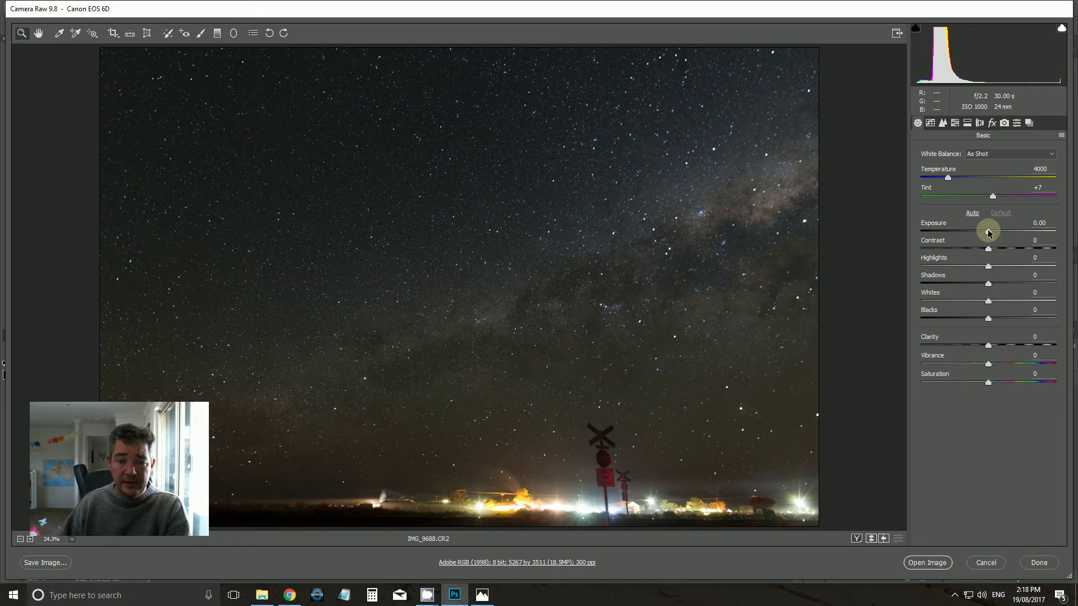
left_click_drag(988, 232, 994, 233)
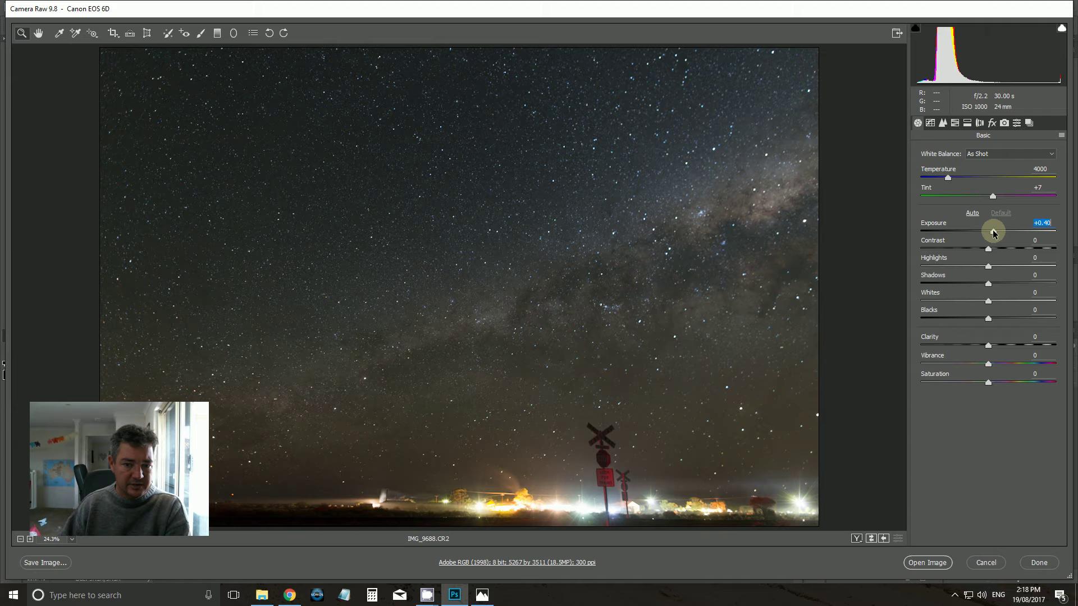
left_click_drag(994, 233, 995, 234)
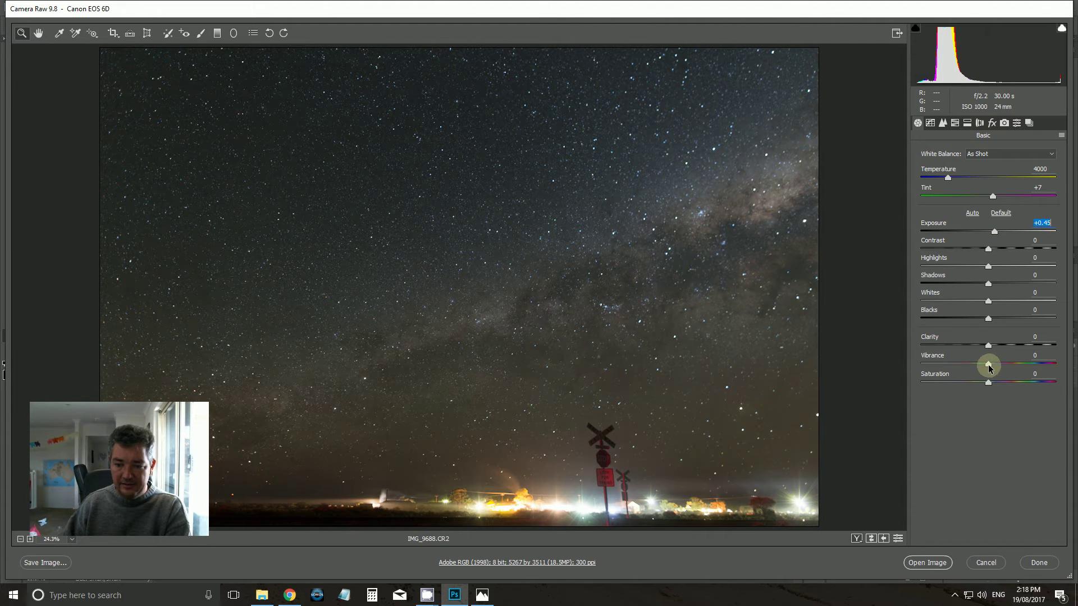
Add Vibrance +15 and Saturation +9, and set Temperature to 3800
mouse_move(988, 364)
left_mouse_down()
mouse_move(998, 364)
mouse_move(994, 383)
left_mouse_up()
left_click(987, 383)
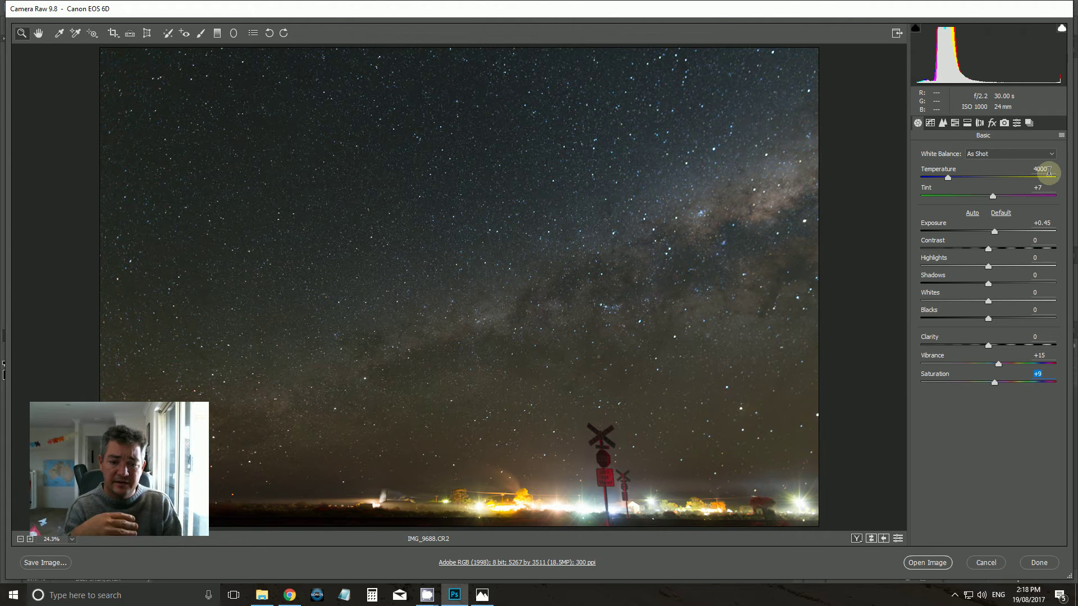
left_click(1045, 170)
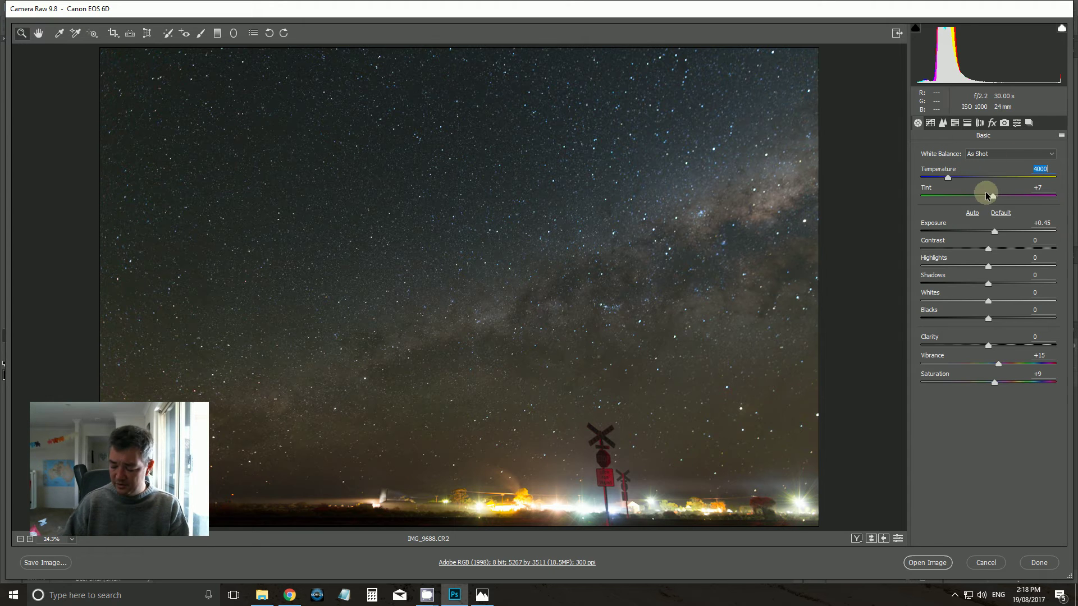
type("3800")
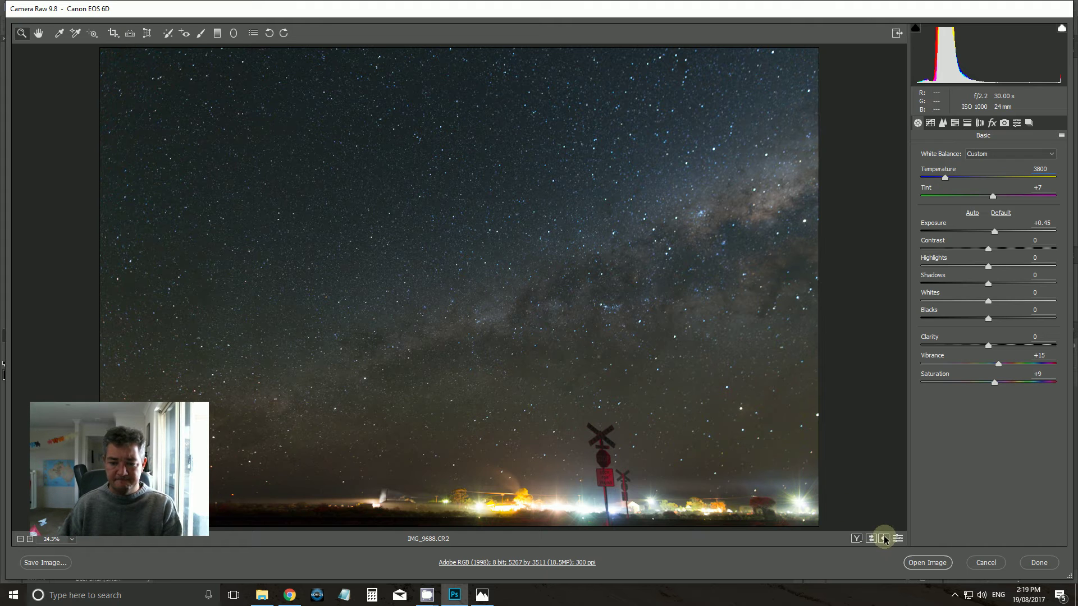
Drag a graduated filter above the horizon and zero its Highlights and Exposure values
left_click(217, 33)
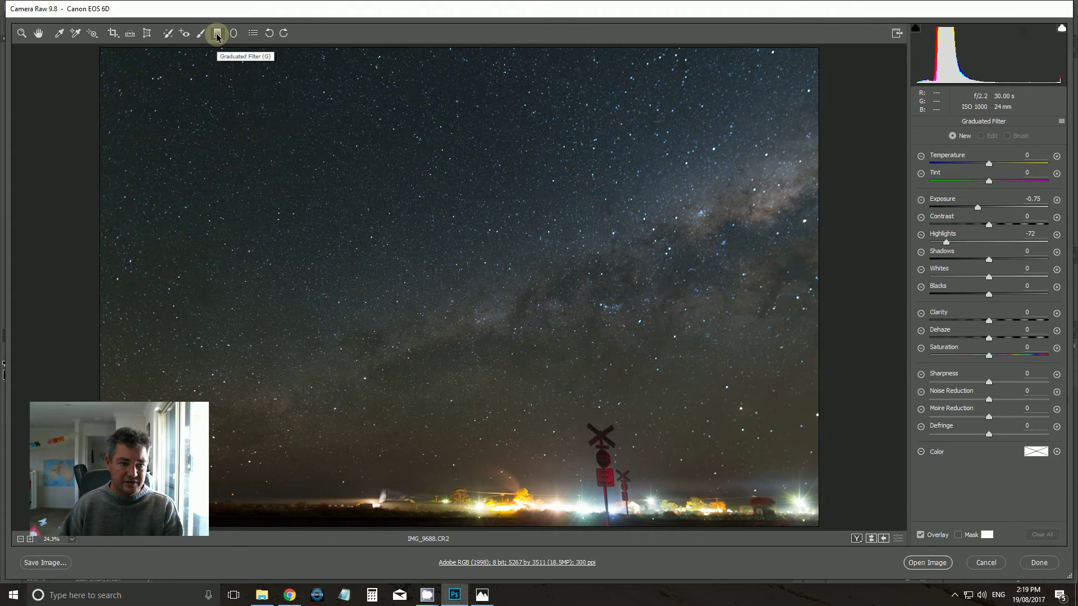
left_click_drag(501, 439, 503, 503)
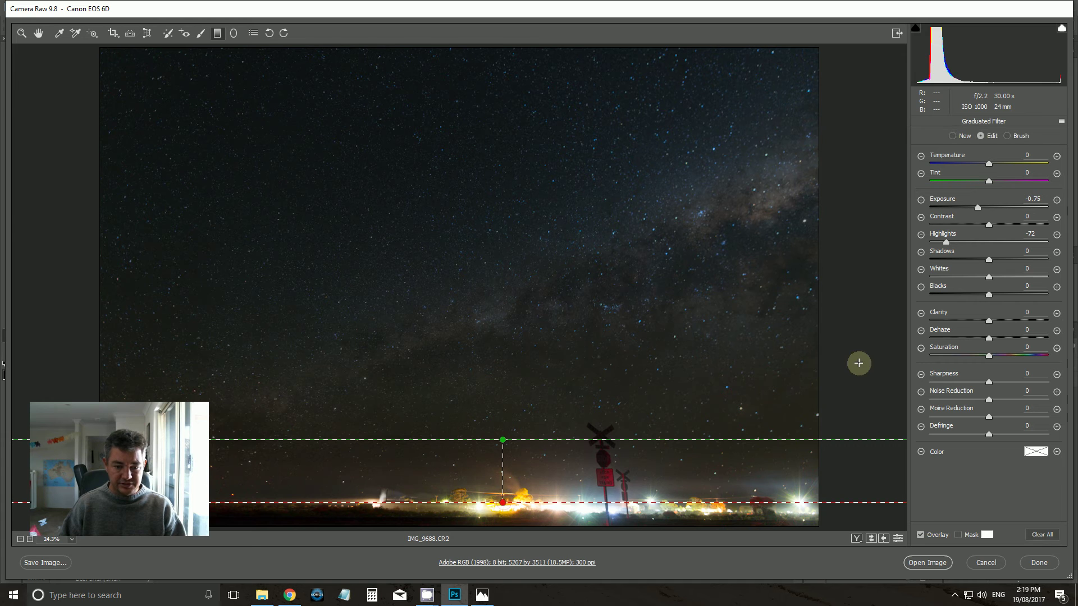
left_click(1030, 234)
type("0")
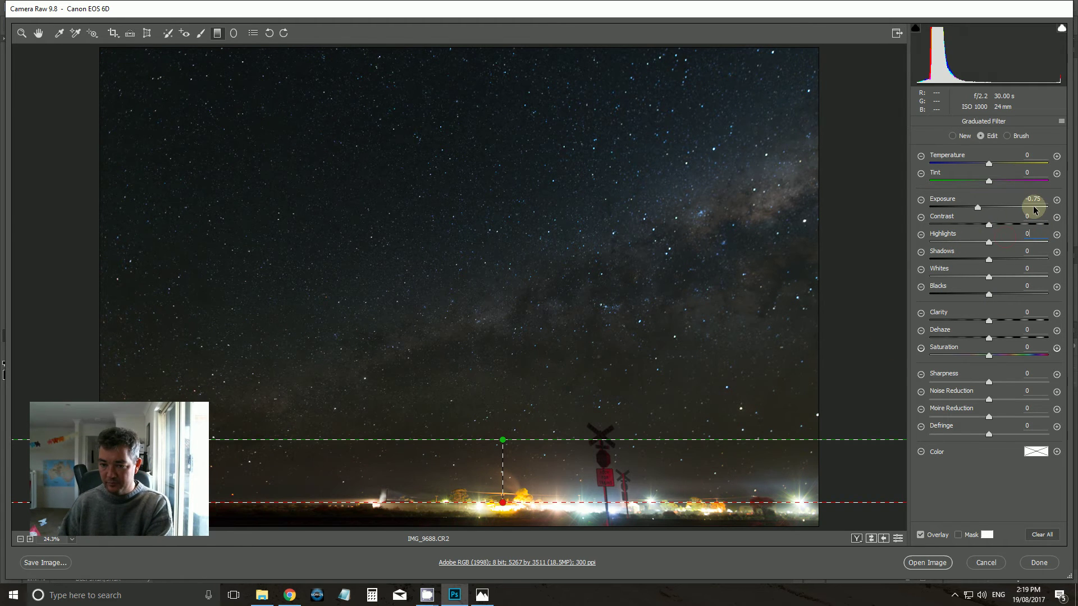
left_click(1033, 202)
type("0")
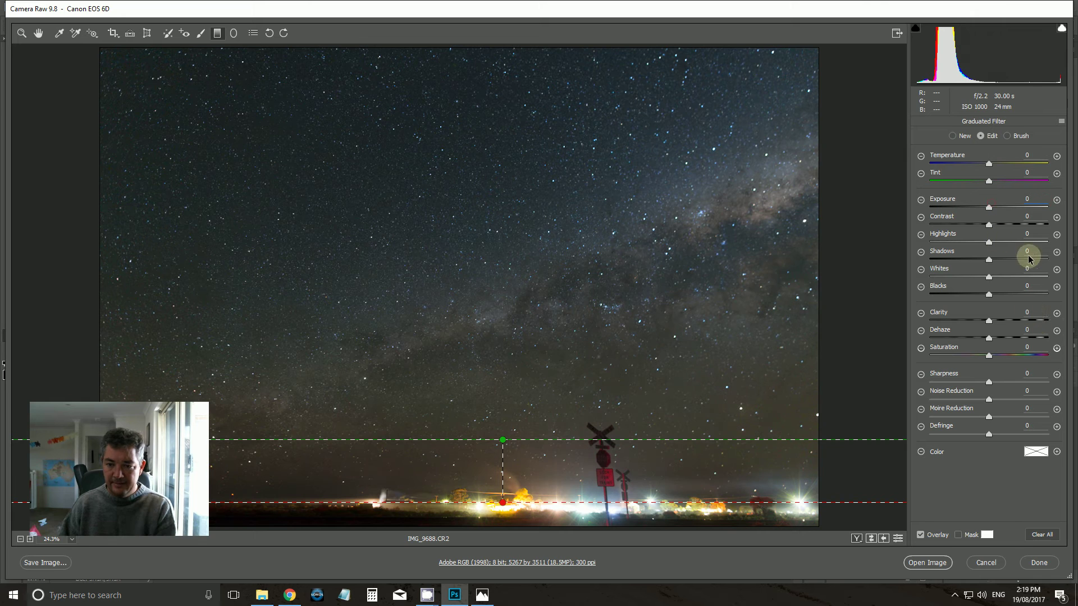
Set the sky filter to Exposure +1.00, Clarity +49, Dehaze +11, tweak other sliders, and apply
left_click_drag(987, 211, 947, 242)
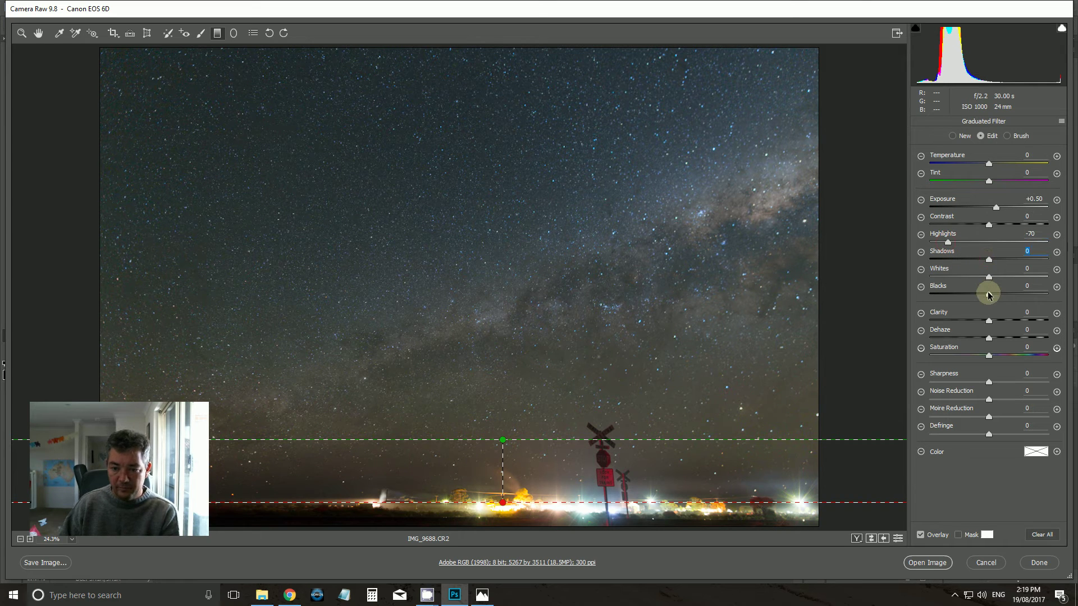
left_click_drag(989, 294, 1014, 320)
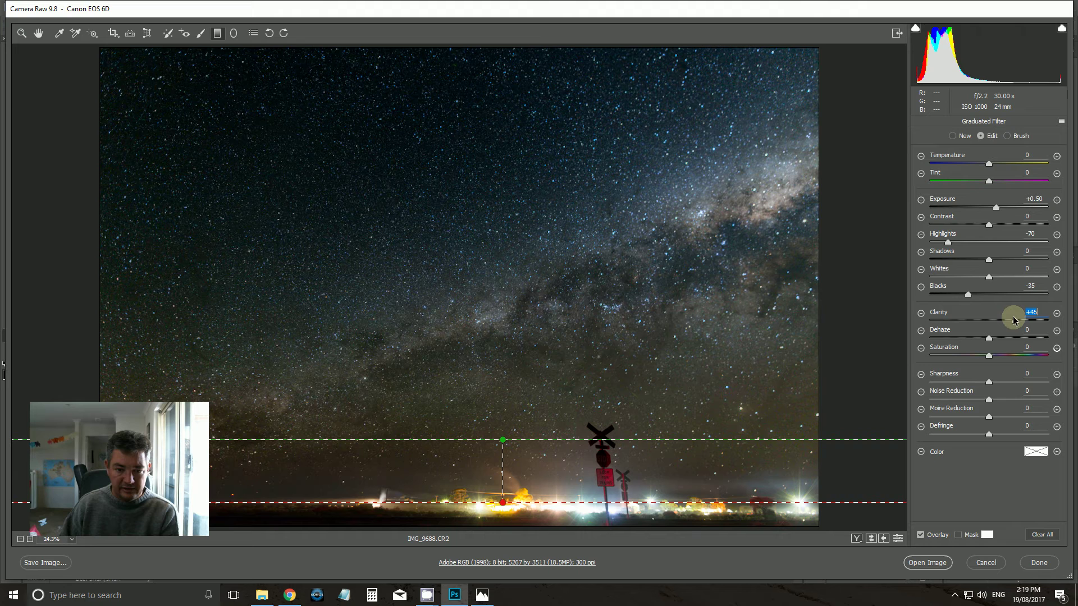
left_click_drag(1003, 212, 976, 262)
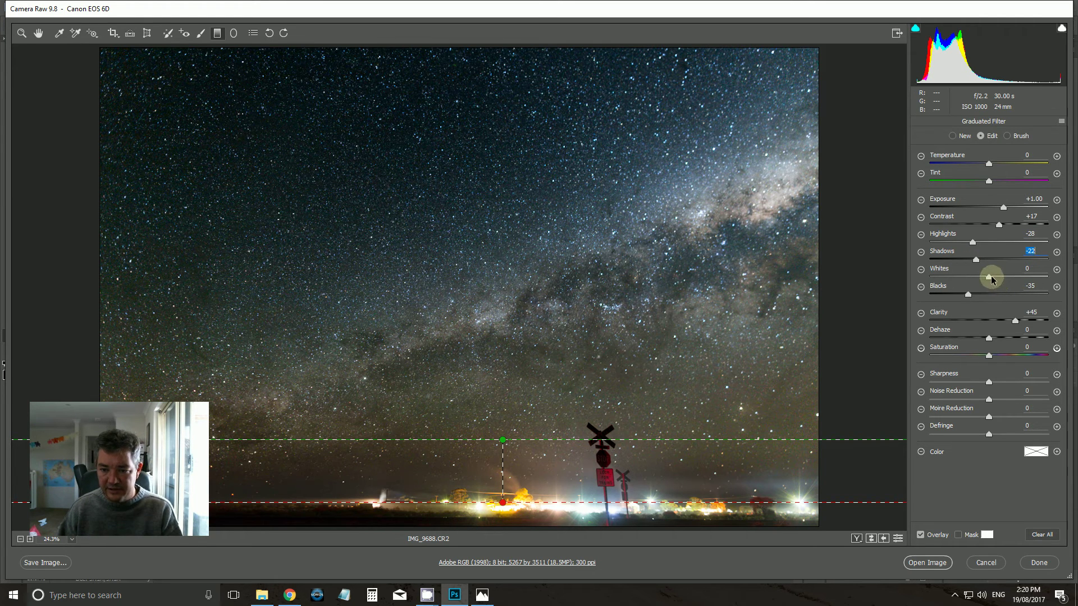
left_click_drag(989, 275, 1000, 277)
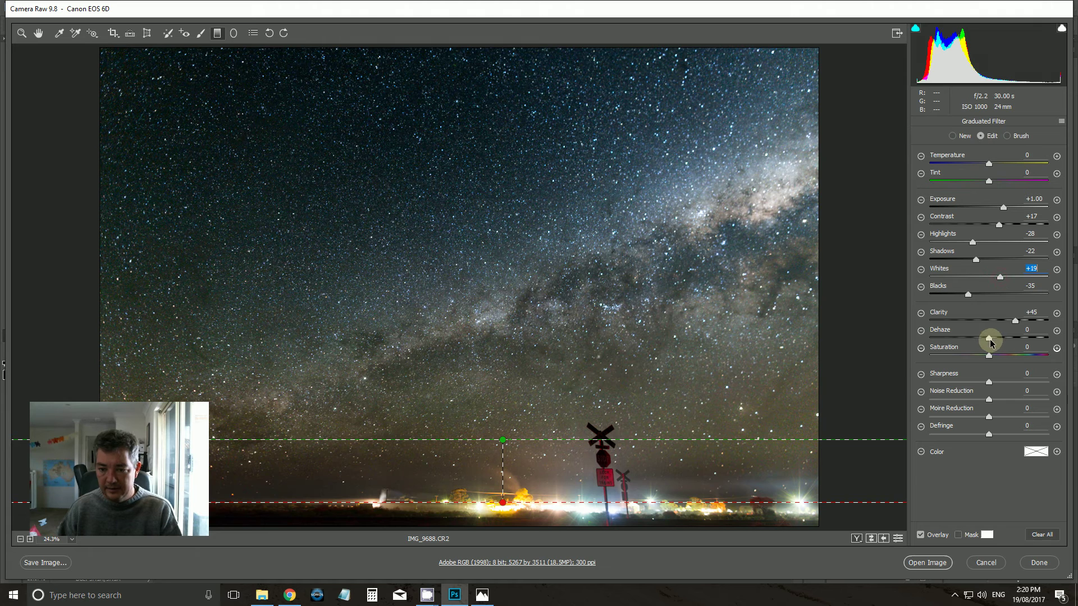
left_click_drag(989, 337, 1017, 320)
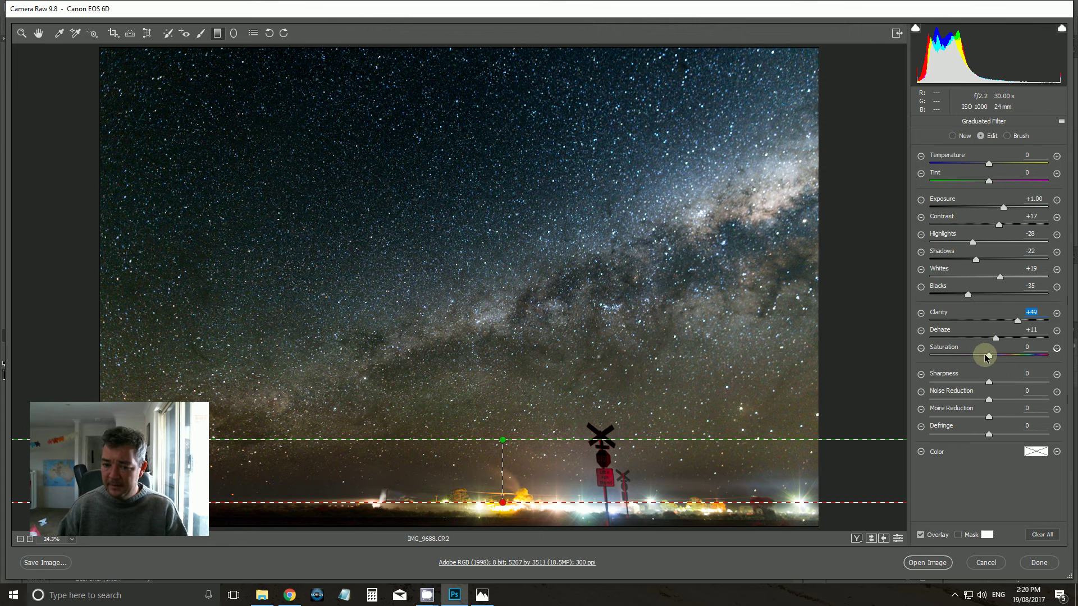
left_click_drag(988, 356, 991, 357)
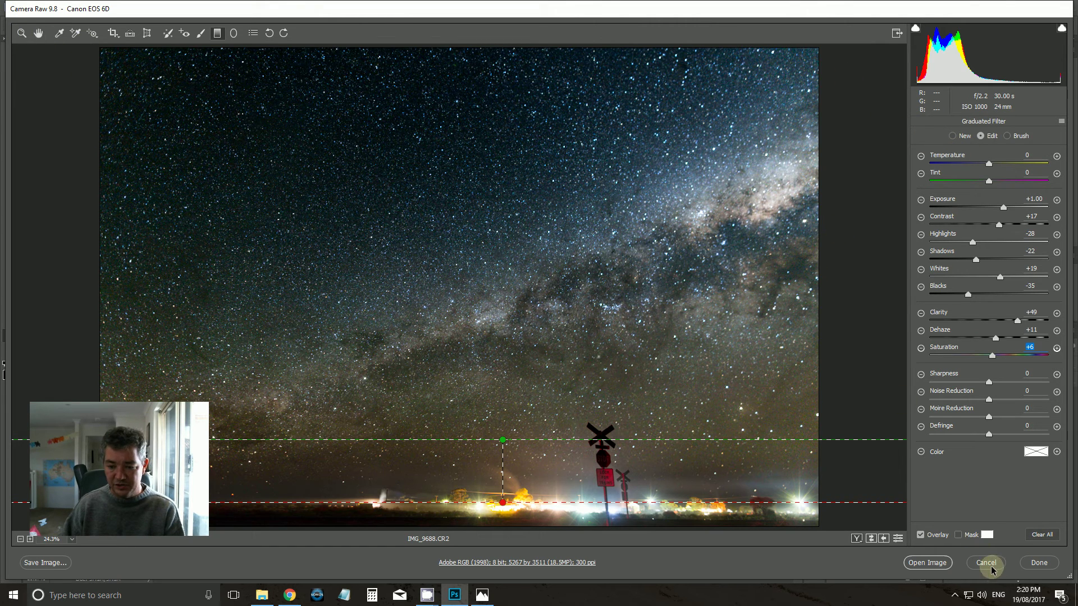
left_click(1022, 560)
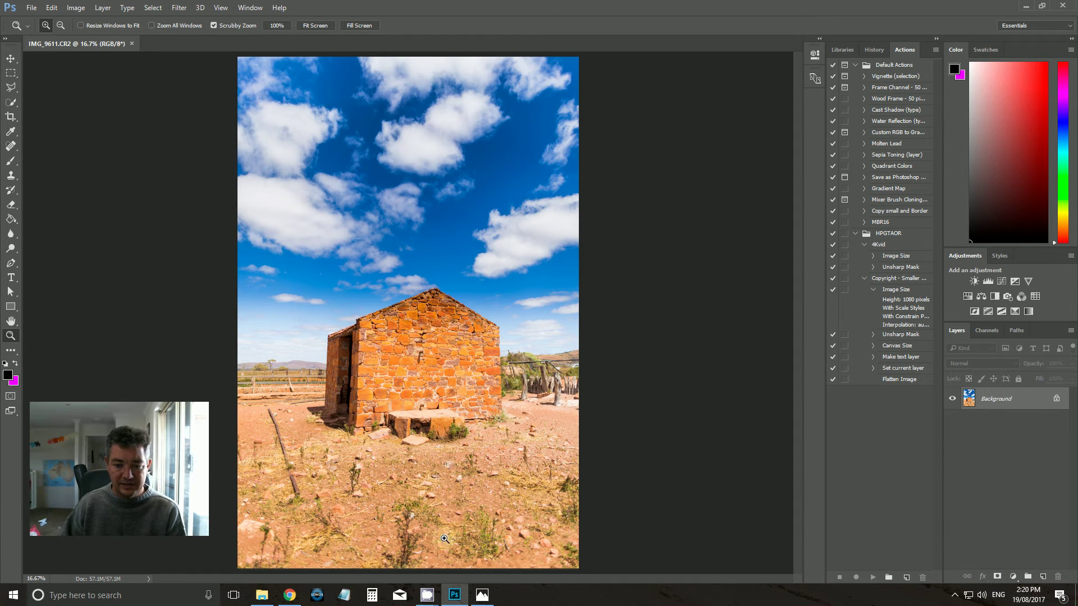
Reopen IMG_9688.CR2 from the Mystery Box Rally Adelaide folder in Camera Raw
left_click(254, 597)
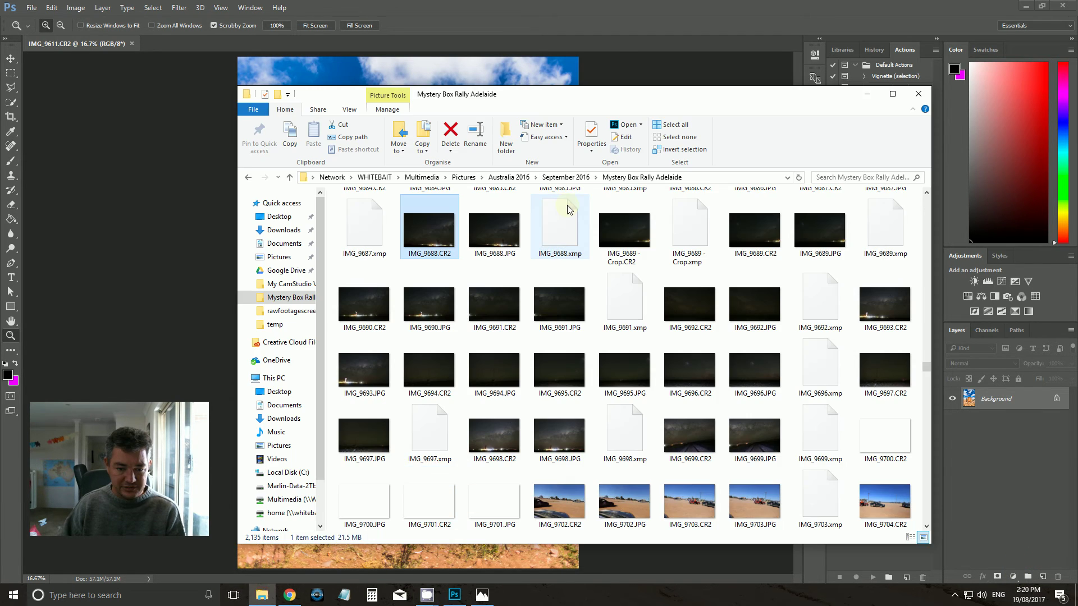
left_click(456, 259)
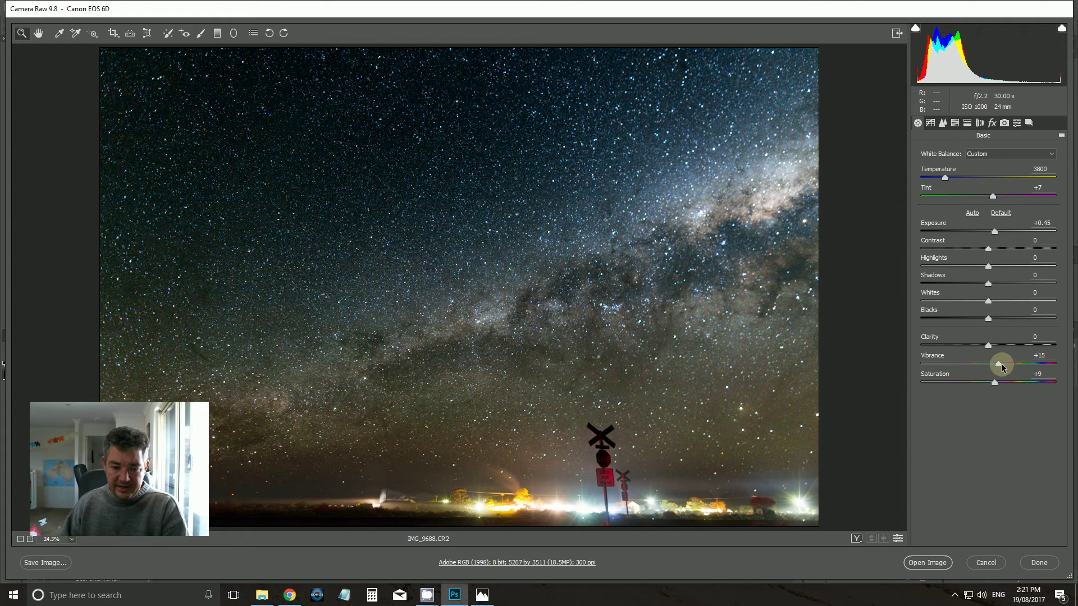
Lay a new graduated filter over the horizon lights and reset its sliders to zero
left_click(217, 32)
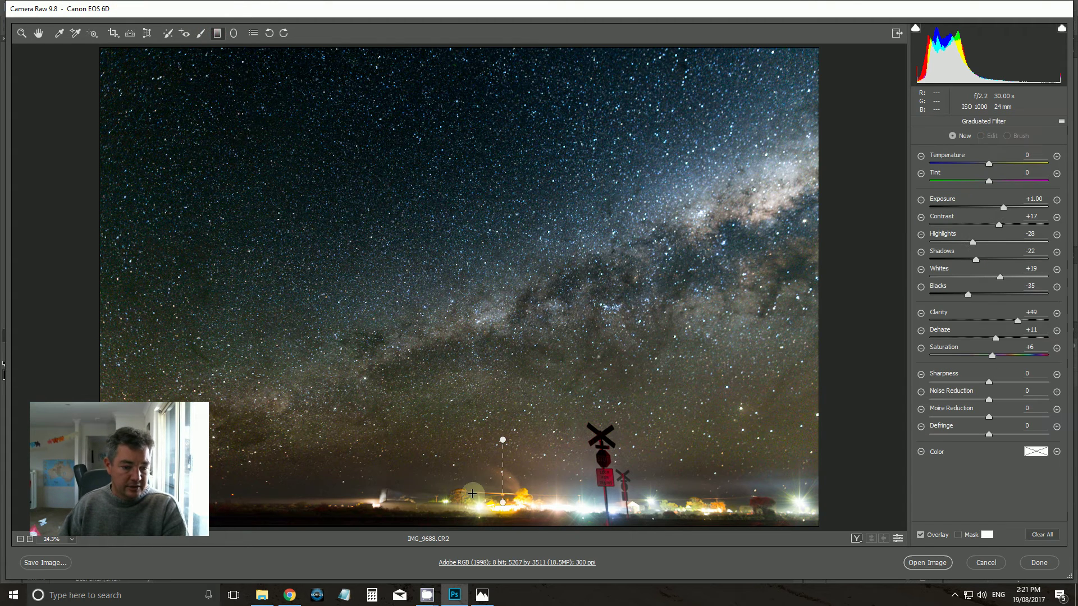
left_click_drag(455, 493, 456, 459)
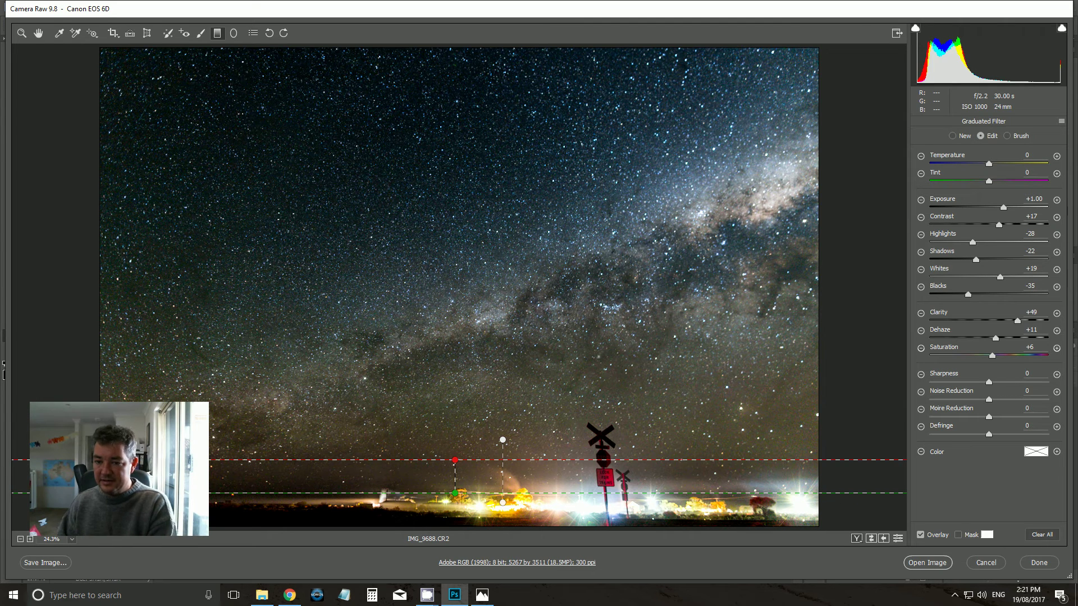
double_click(1010, 222)
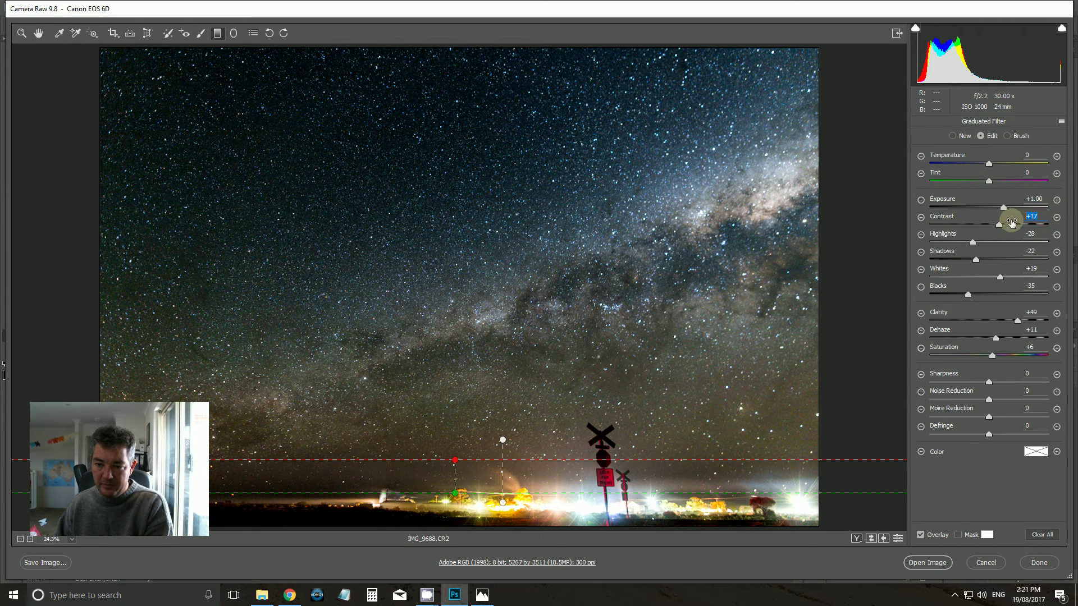
double_click(1036, 239)
double_click(1033, 256)
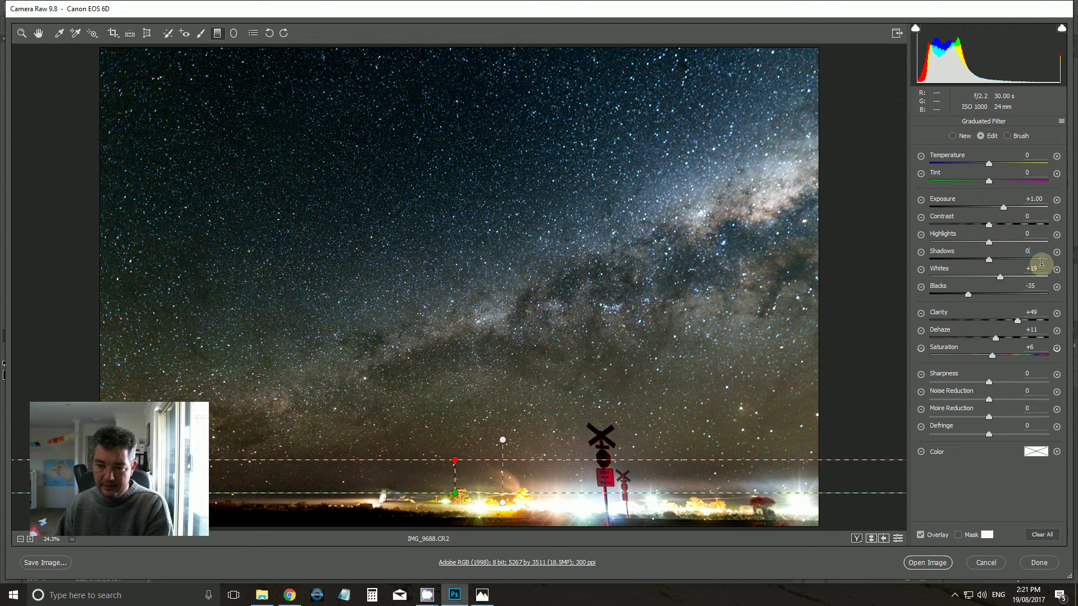
double_click(1016, 272)
double_click(979, 289)
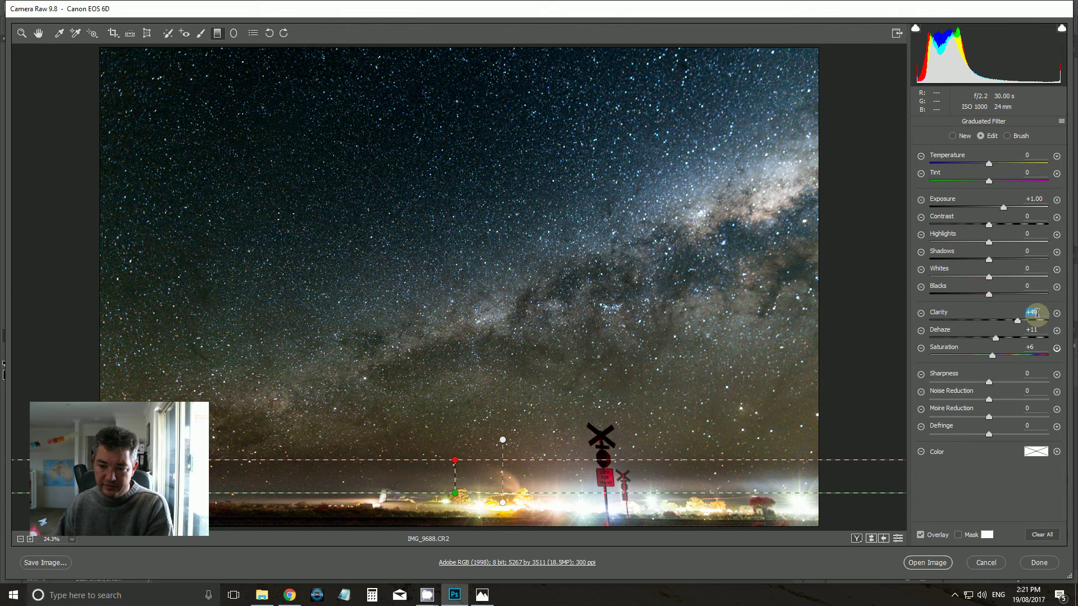
double_click(1036, 313)
double_click(990, 334)
double_click(1036, 347)
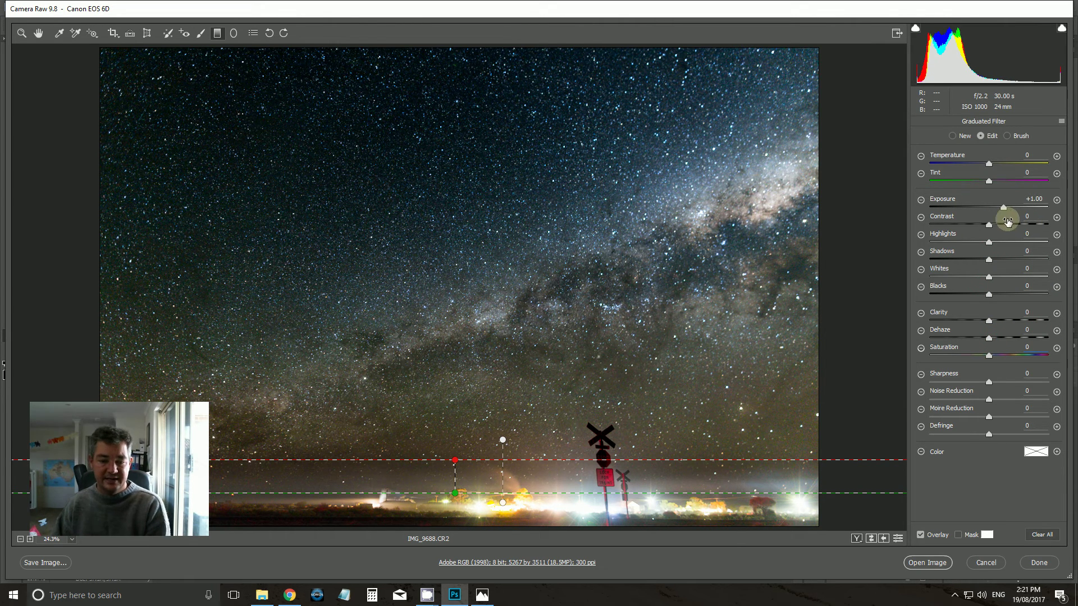
Set the foreground filter to Exposure +0.70, Contrast +28, Shadows +41, Clarity +6, Dehaze +10
left_click_drag(1003, 209, 1001, 210)
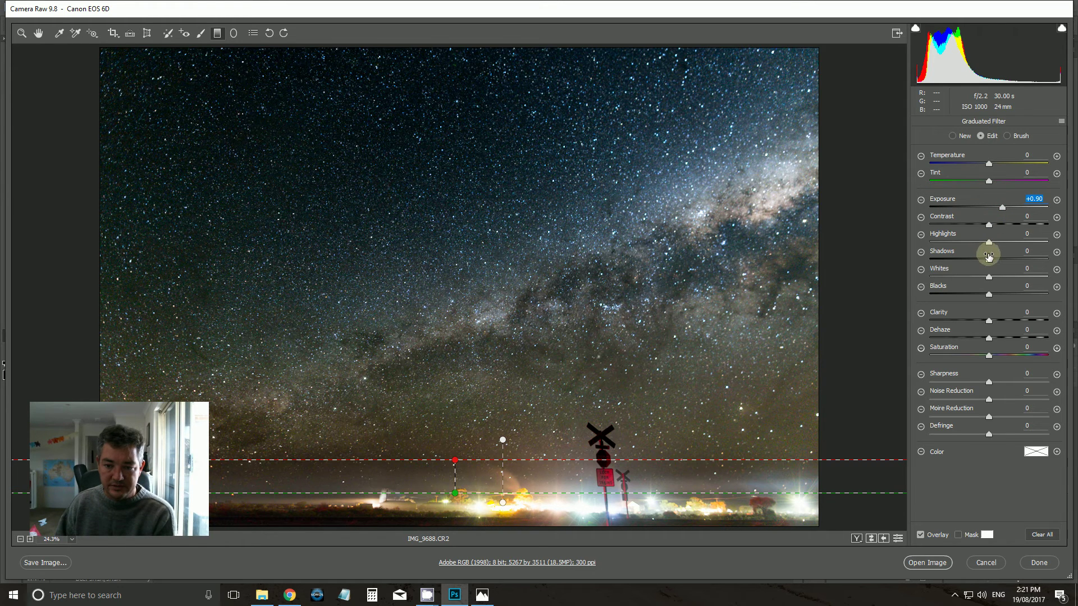
left_click_drag(988, 259, 1017, 259)
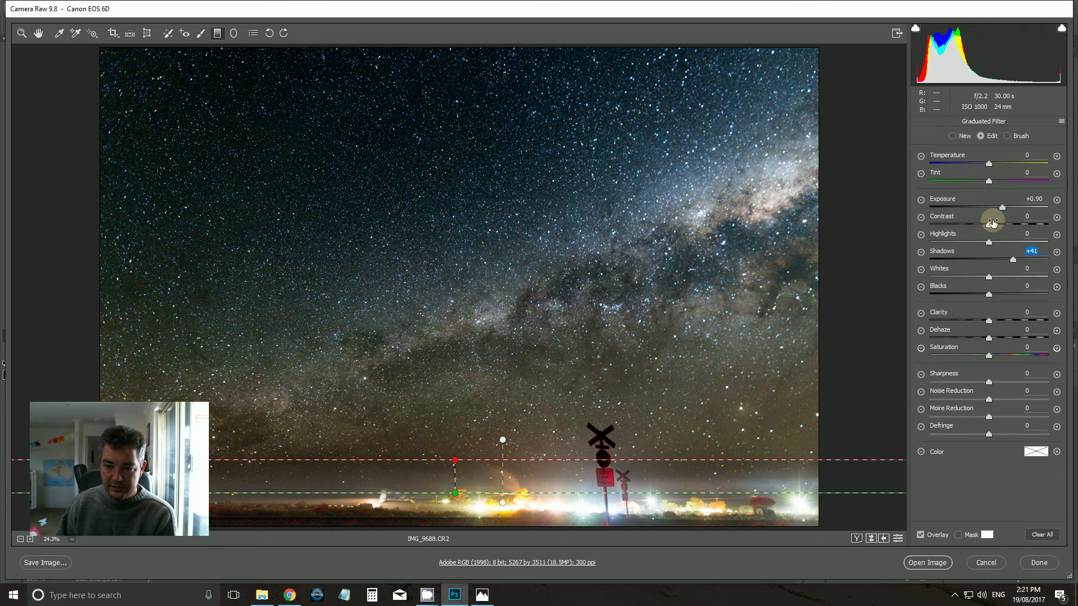
left_click_drag(1002, 208, 998, 209)
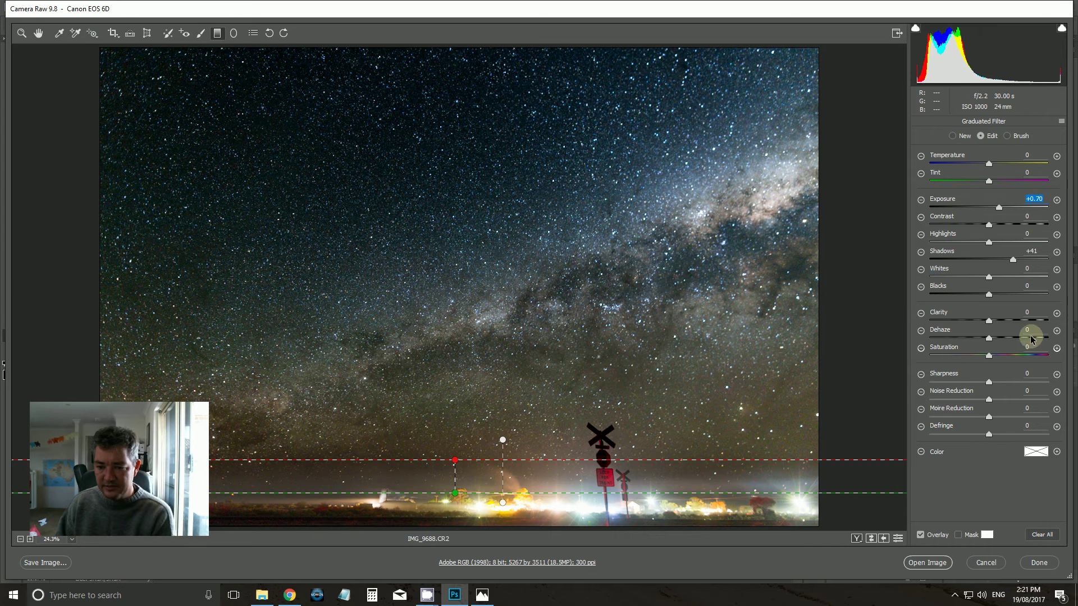
left_click_drag(989, 320, 993, 322)
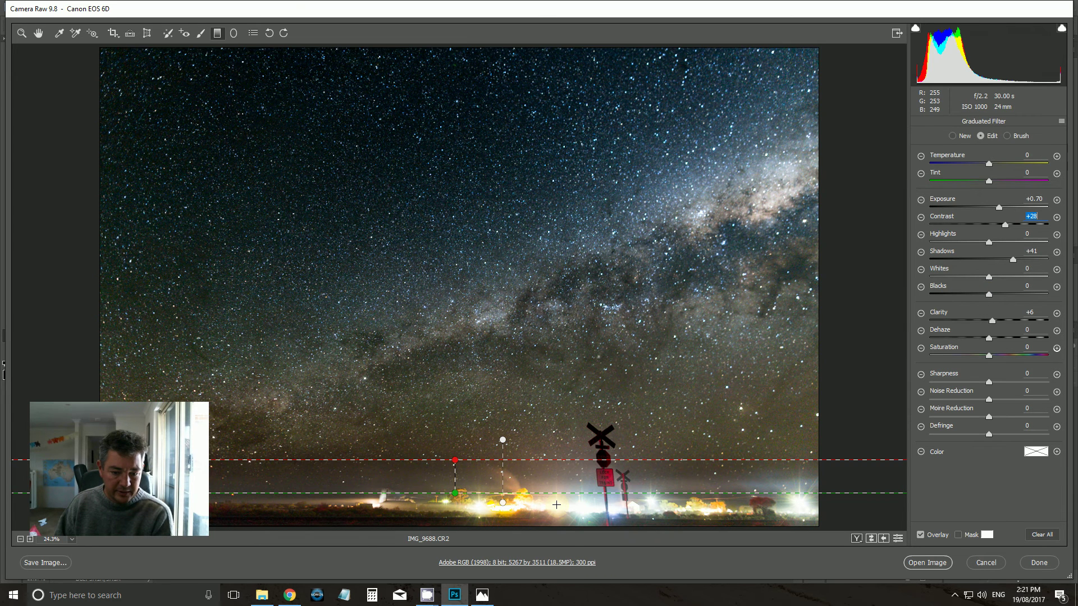
left_click(992, 337)
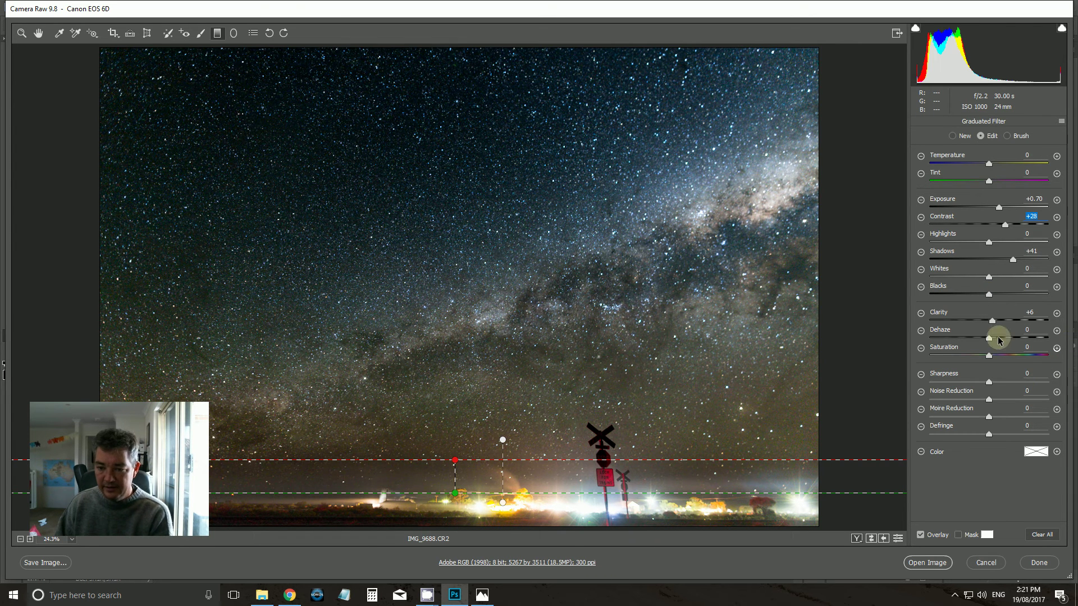
left_click_drag(993, 337, 995, 340)
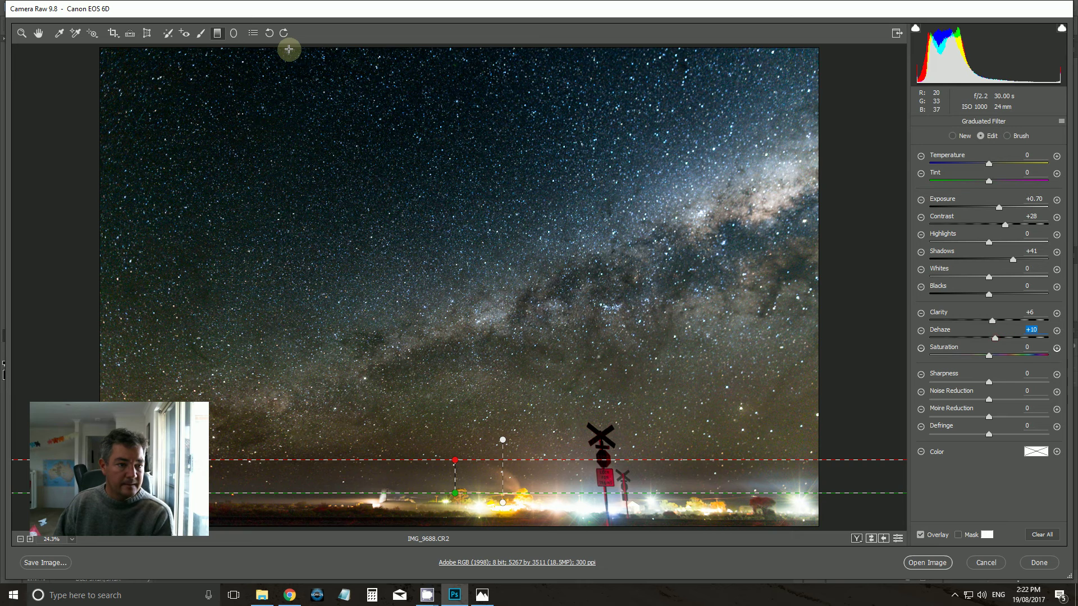
Pick the Adjustment Brush at size 5 and reset its contrast, shadows, clarity and dehaze to zero
left_click(200, 33)
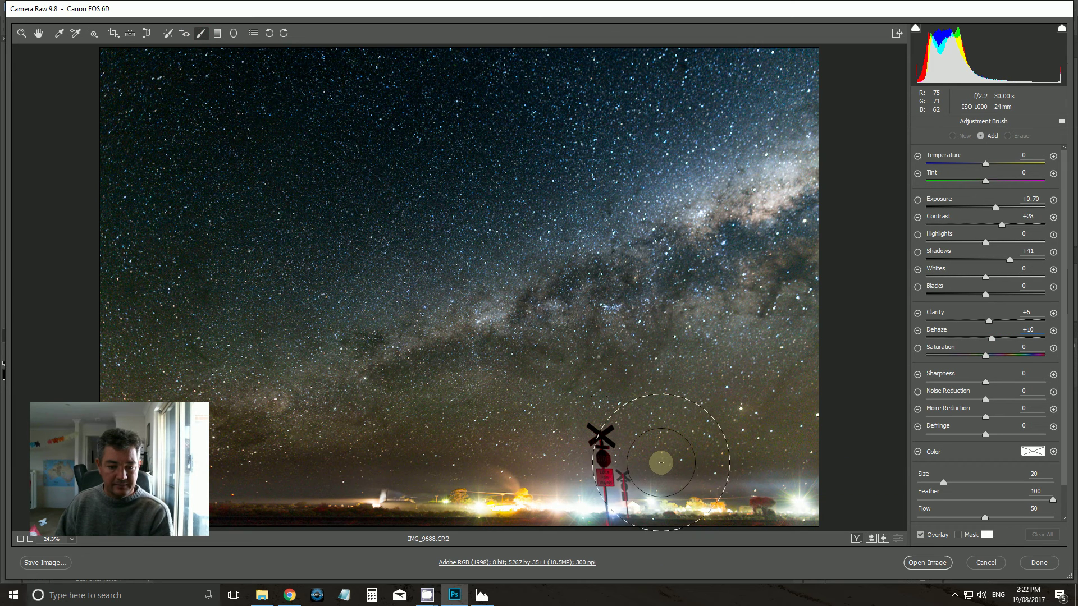
key("bracketleft")
key("bracketleft")
key("bracketleft")
key("bracketleft")
key("bracketleft")
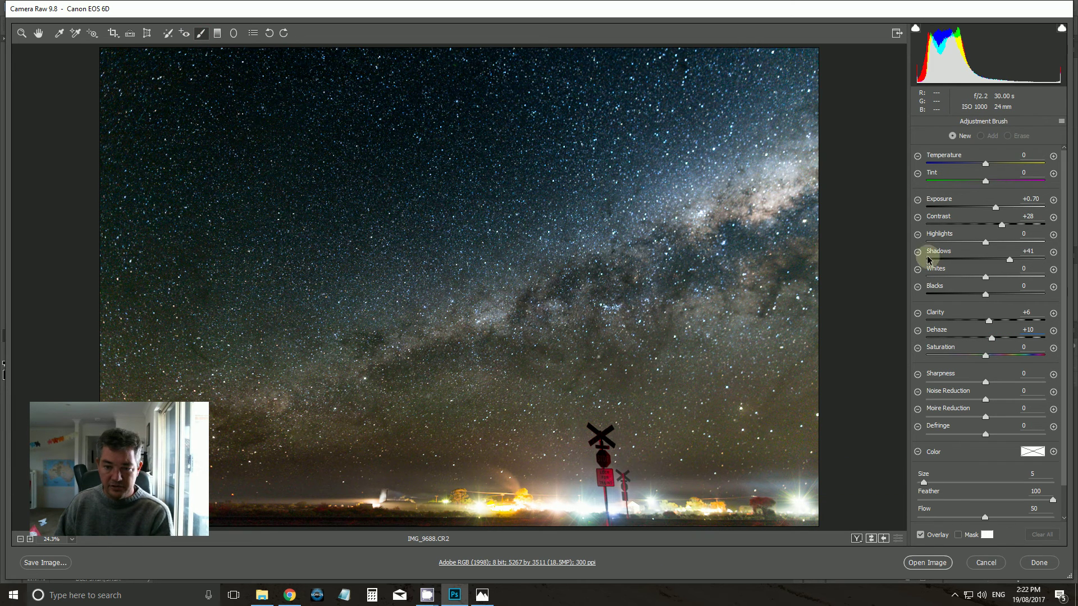
double_click(957, 221)
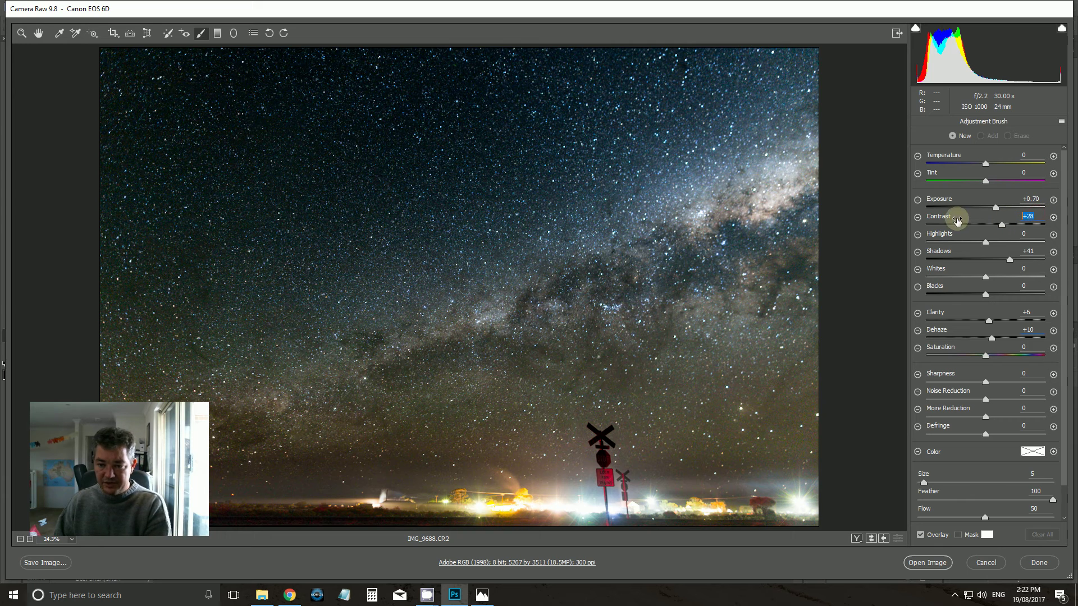
double_click(1036, 253)
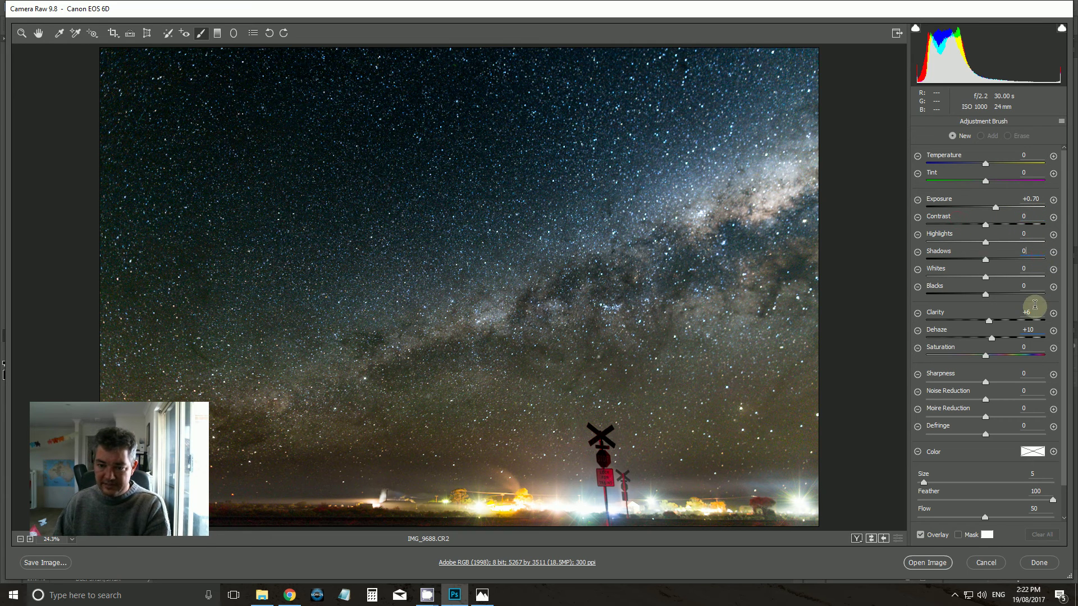
double_click(997, 316)
left_click(1032, 330)
double_click(1004, 335)
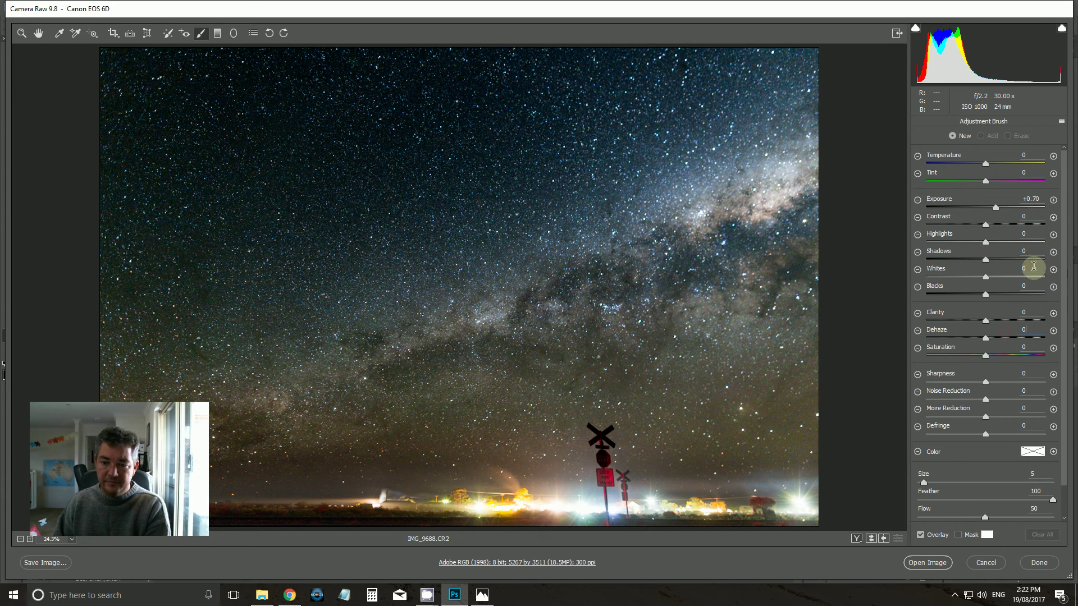
Set the brush exposure to -1.10 and paint over the bright horizon lights
left_click_drag(995, 207, 968, 213)
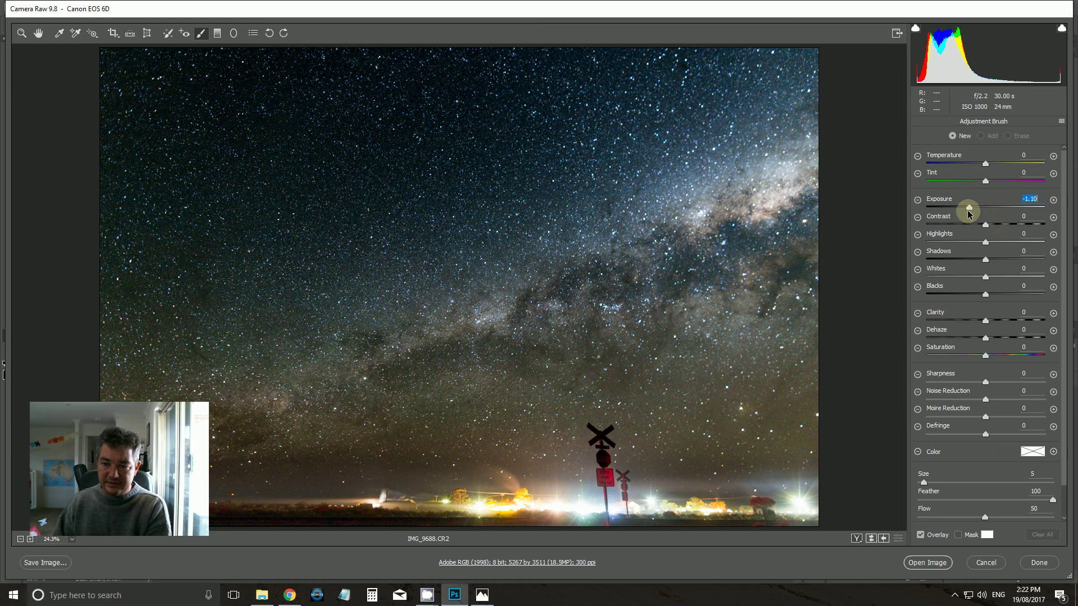
mouse_move(536, 519)
left_mouse_down()
mouse_move(578, 507)
mouse_move(527, 497)
mouse_move(477, 502)
left_mouse_up()
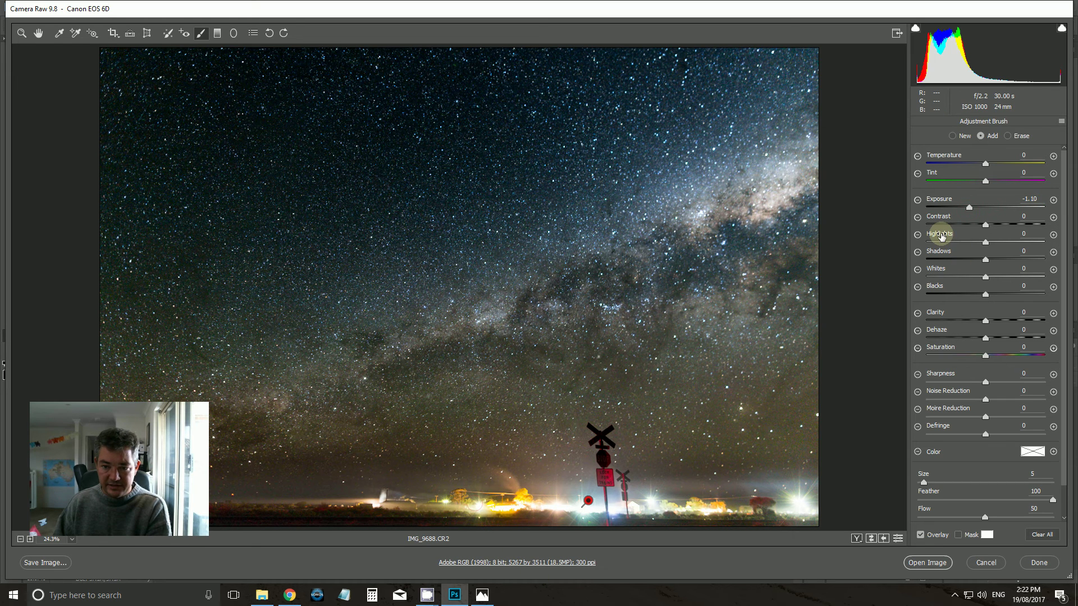
mouse_move(589, 517)
left_mouse_down()
mouse_move(646, 495)
mouse_move(825, 500)
mouse_move(447, 503)
left_mouse_up()
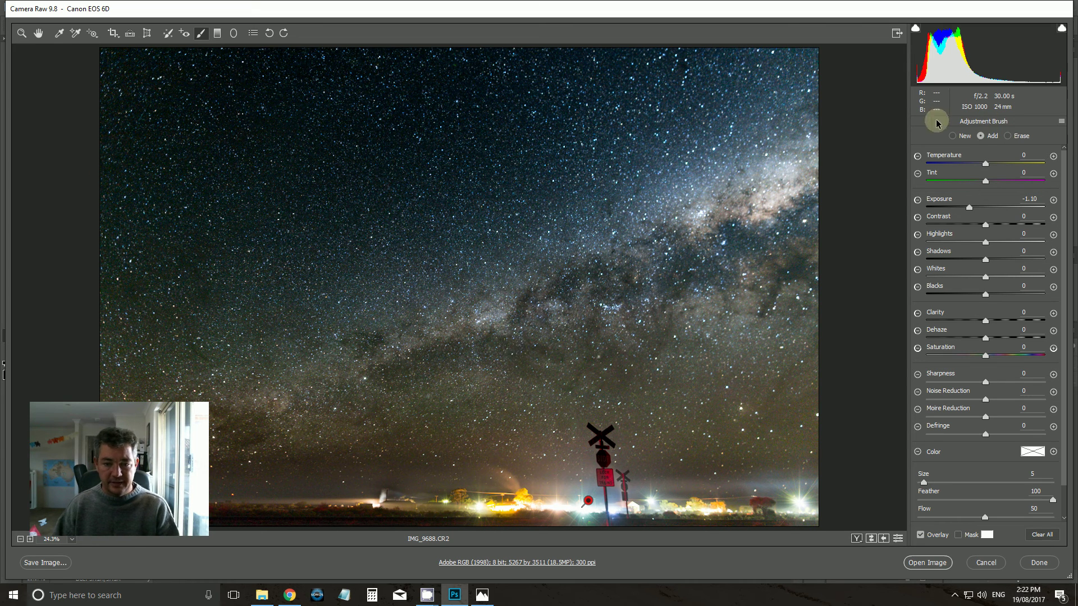
Leave the brush, show the Detail settings and zoom into a patch of sky
left_click(21, 33)
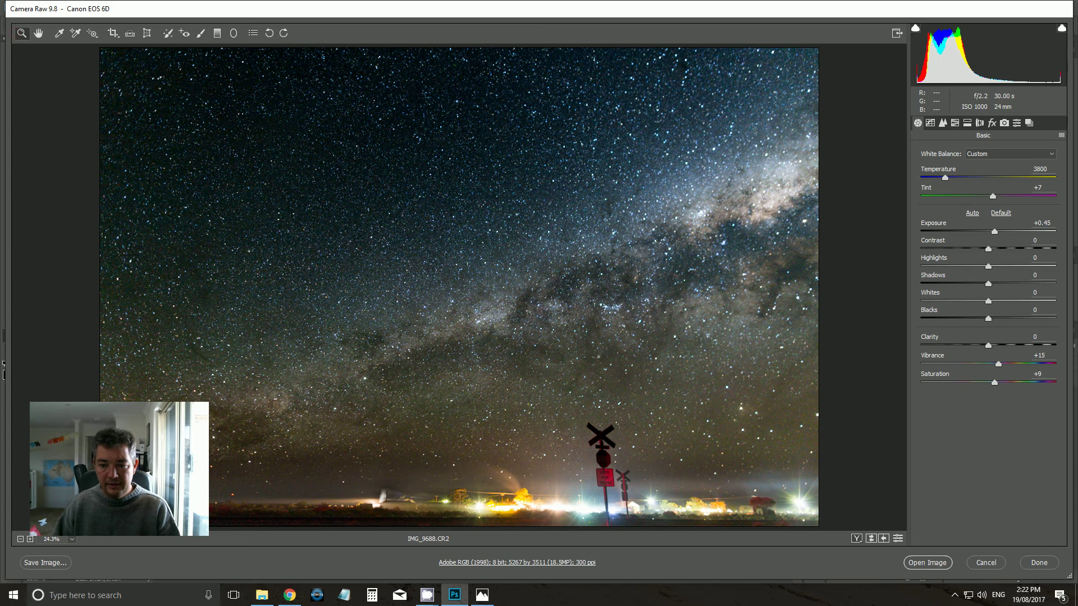
left_click(942, 123)
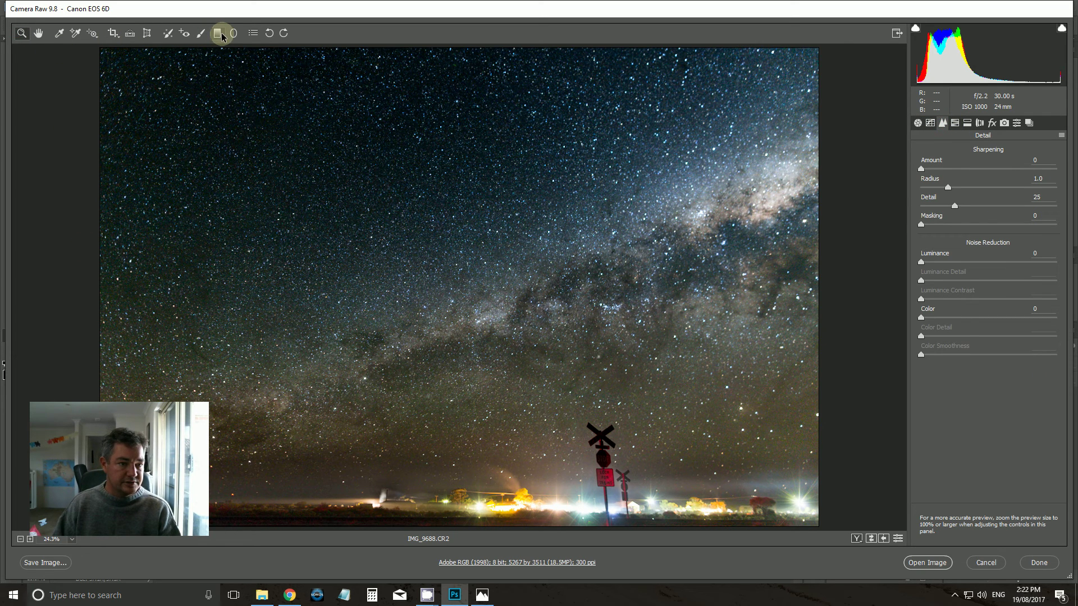
left_click_drag(241, 167, 314, 252)
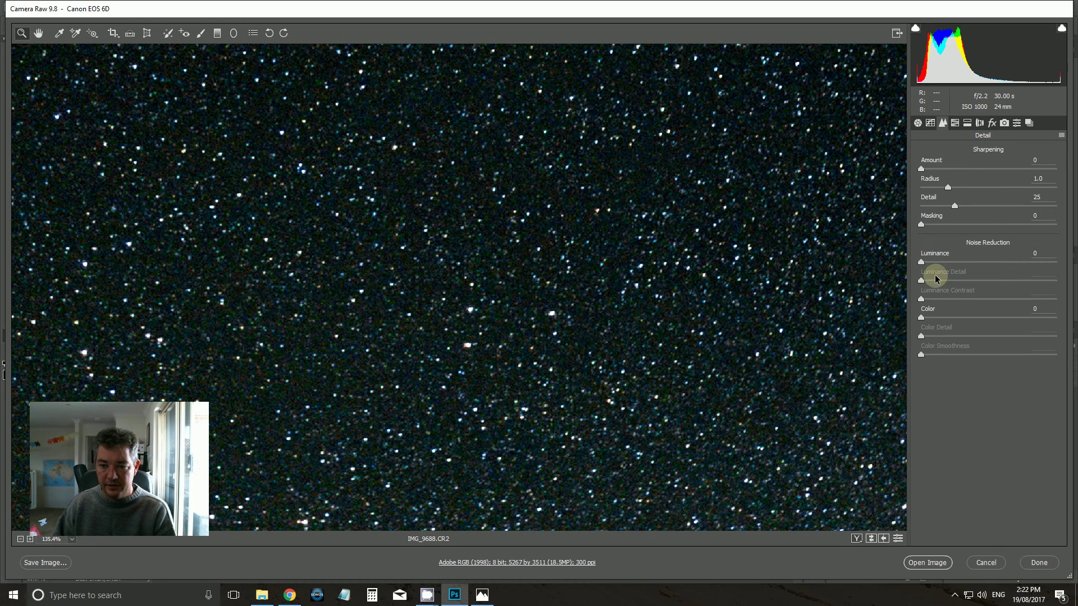
Set noise reduction to Luminance 33 and Color 35
left_click_drag(925, 261, 957, 262)
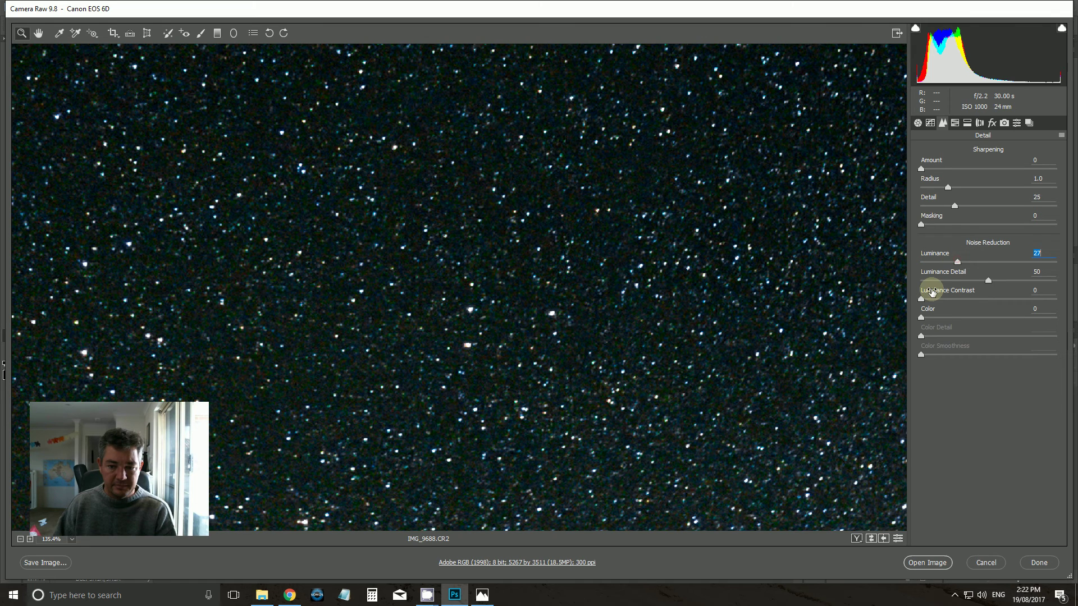
left_click_drag(921, 317, 961, 318)
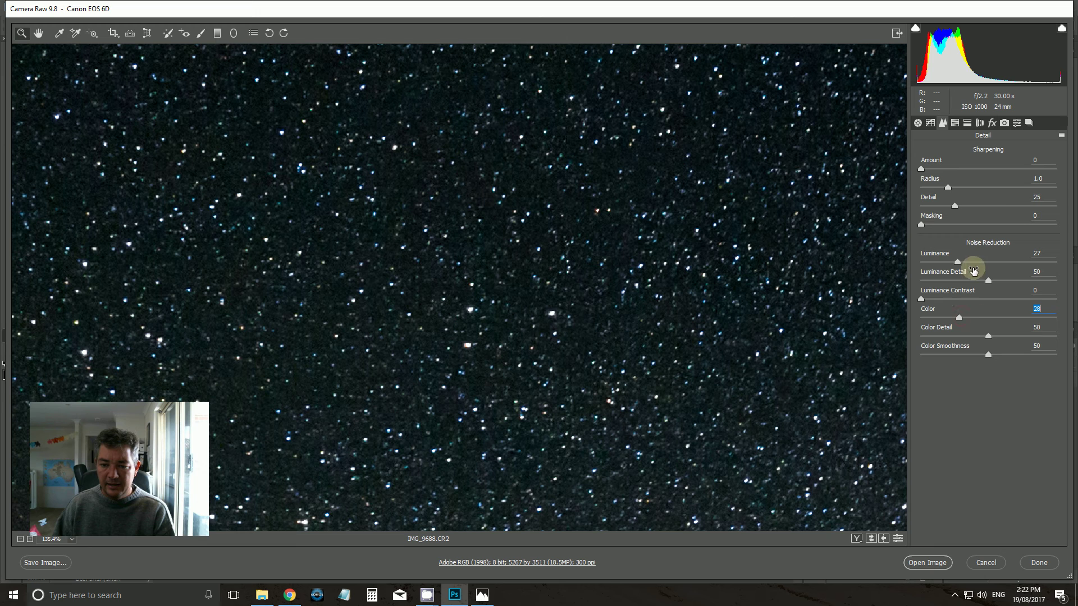
mouse_move(964, 319)
left_mouse_down()
mouse_move(879, 321)
mouse_move(971, 315)
left_mouse_up()
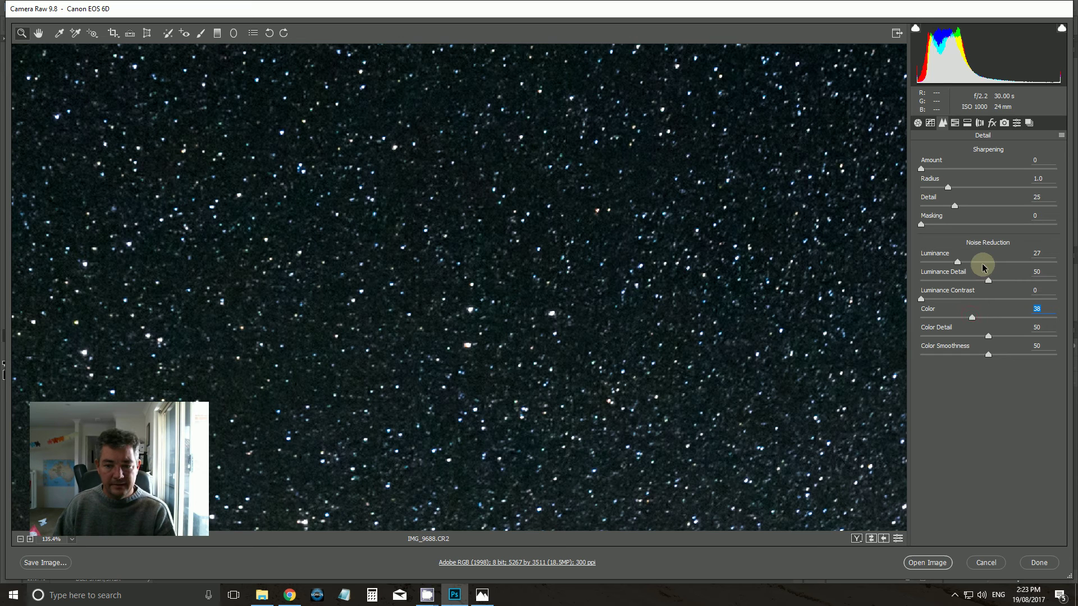
left_click_drag(968, 319, 966, 318)
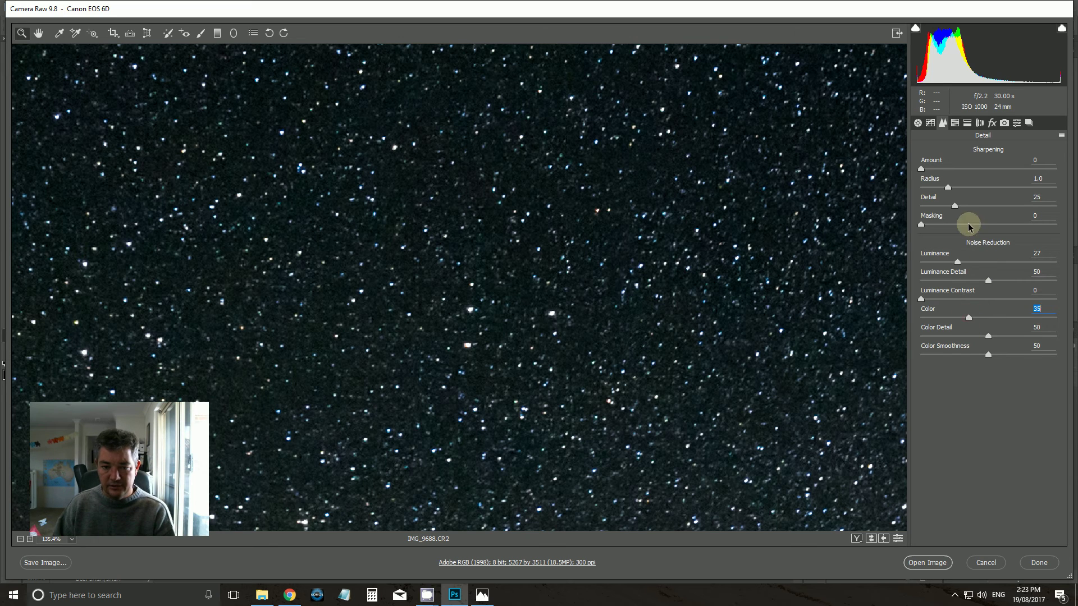
mouse_move(958, 263)
left_mouse_down()
mouse_move(857, 264)
mouse_move(1028, 258)
mouse_move(977, 259)
mouse_move(966, 271)
left_mouse_up()
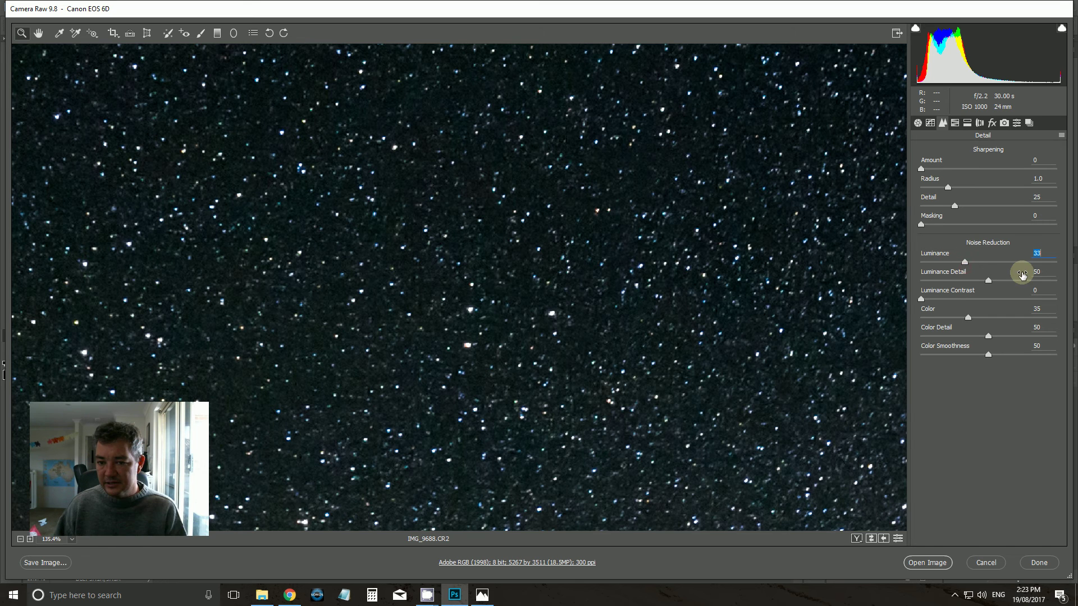
left_click_drag(922, 170, 969, 175)
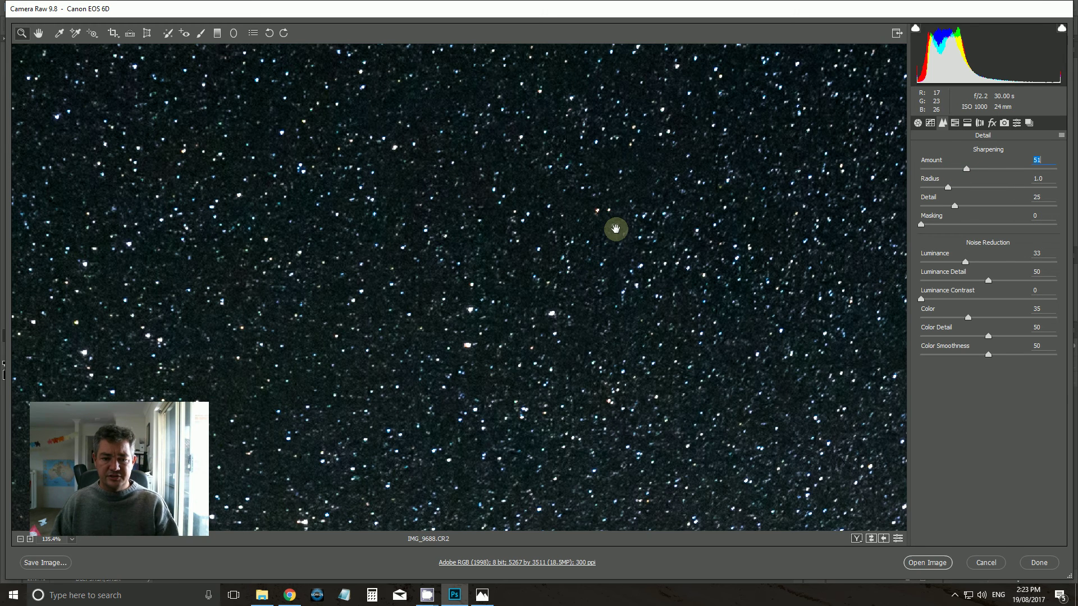
left_click_drag(713, 192, 373, 180)
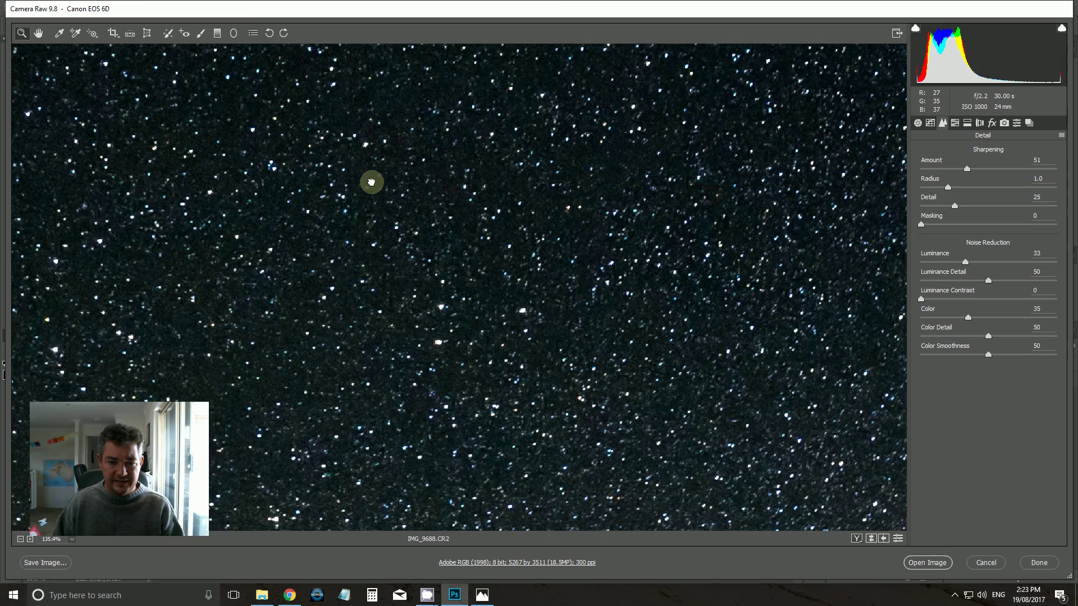
left_click_drag(737, 178, 328, 159)
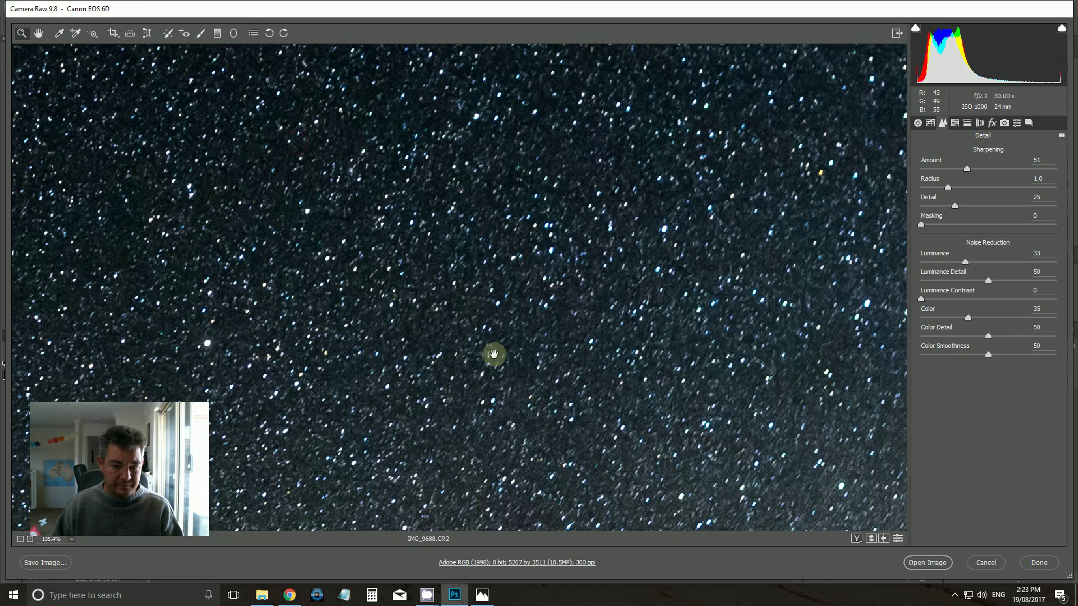
left_click_drag(494, 354, 625, 118)
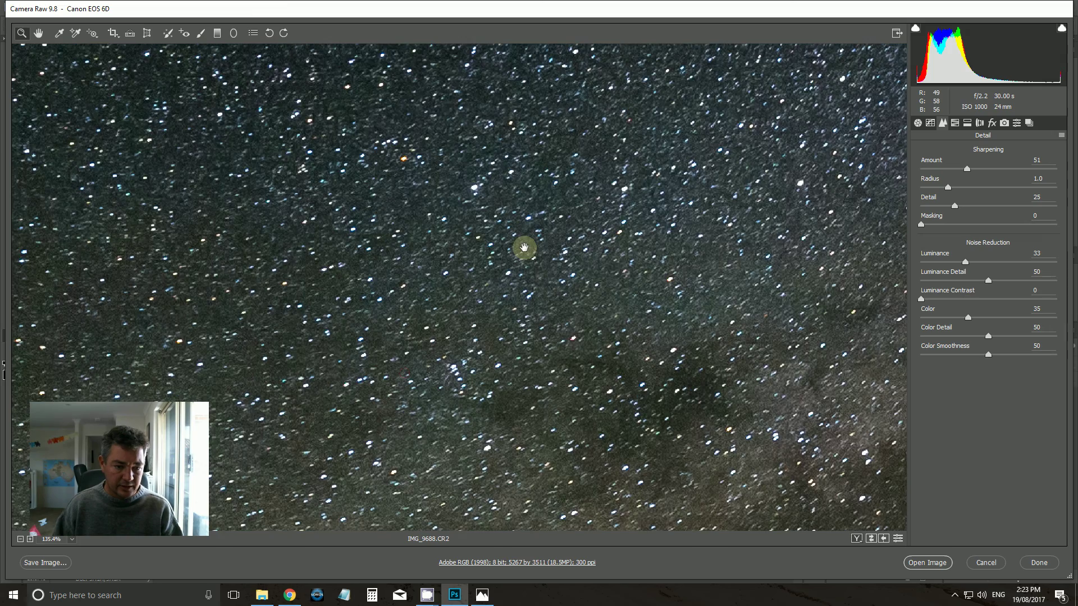
left_click_drag(525, 247, 560, 320)
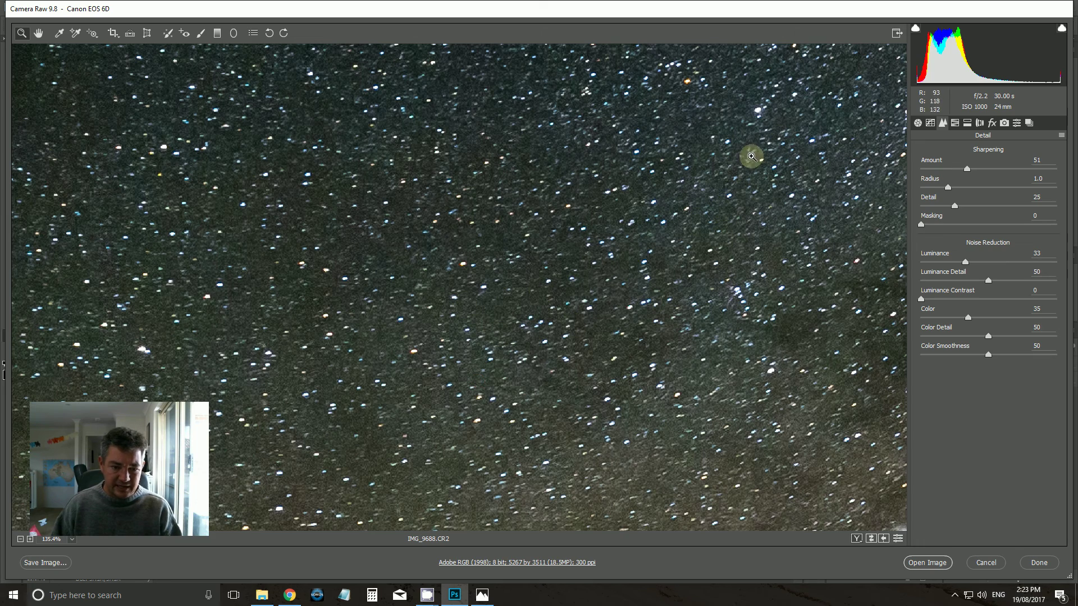
scroll(481, 373, "down", 1)
left_click_drag(481, 372, 720, 277)
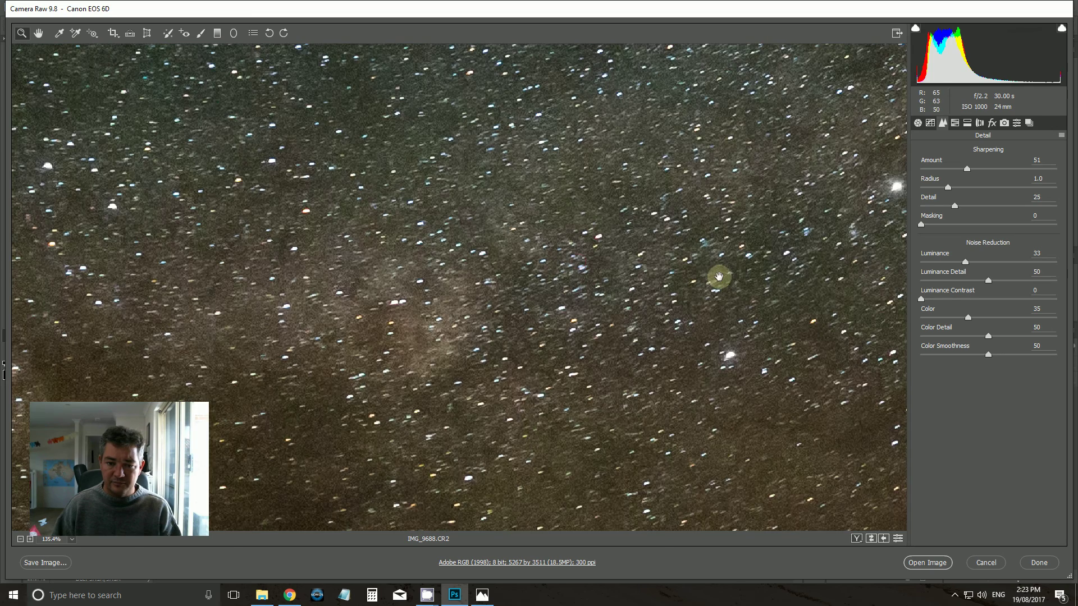
left_click_drag(542, 368, 510, 224)
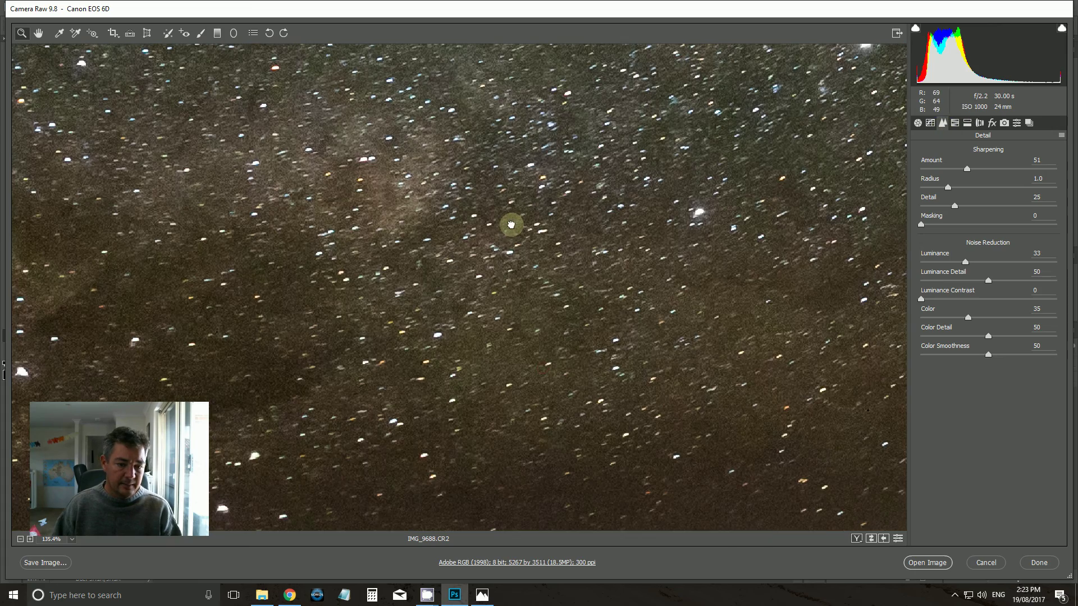
left_click_drag(519, 296, 385, 204)
left_click_drag(419, 243, 452, 349)
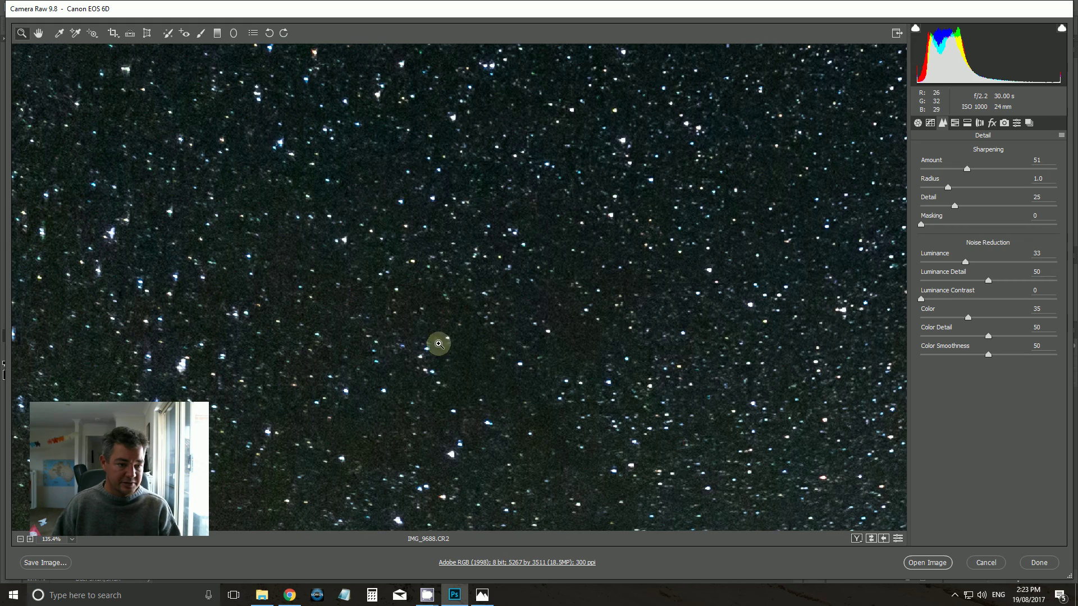
left_click_drag(380, 301, 463, 501)
left_click_drag(382, 196, 392, 399)
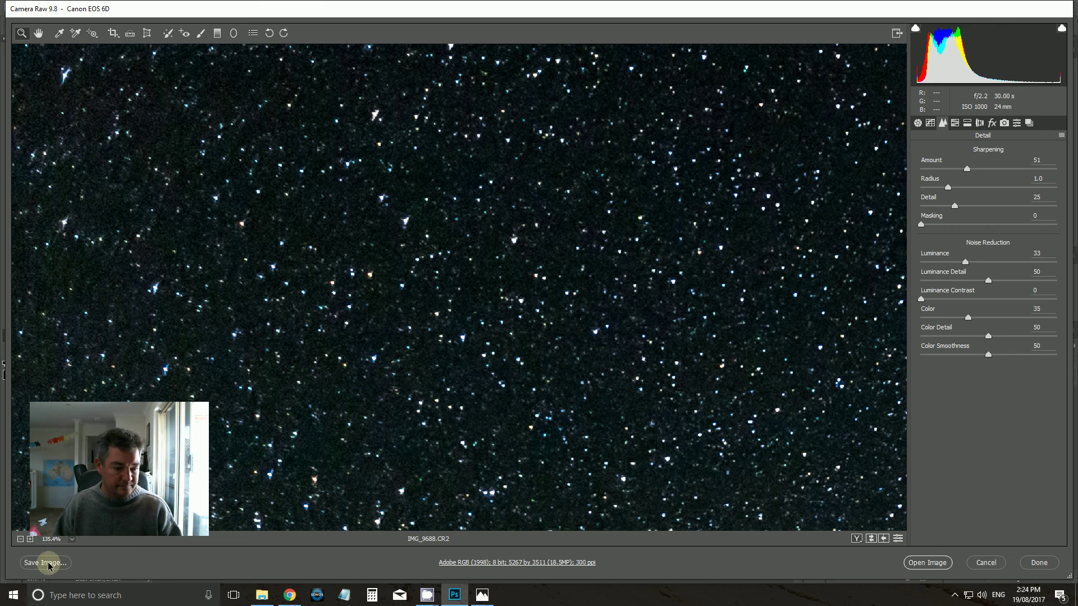
Fit the whole photo in the preview, then open IMG_9688.CR2 in Photoshop
left_click(72, 539)
left_click(70, 509)
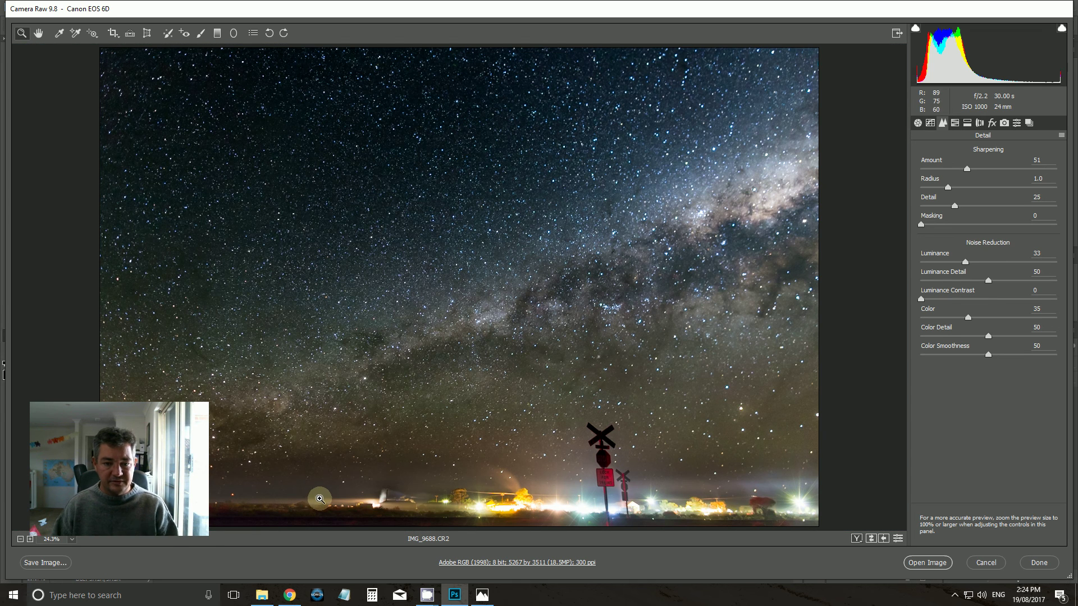
left_click(916, 563)
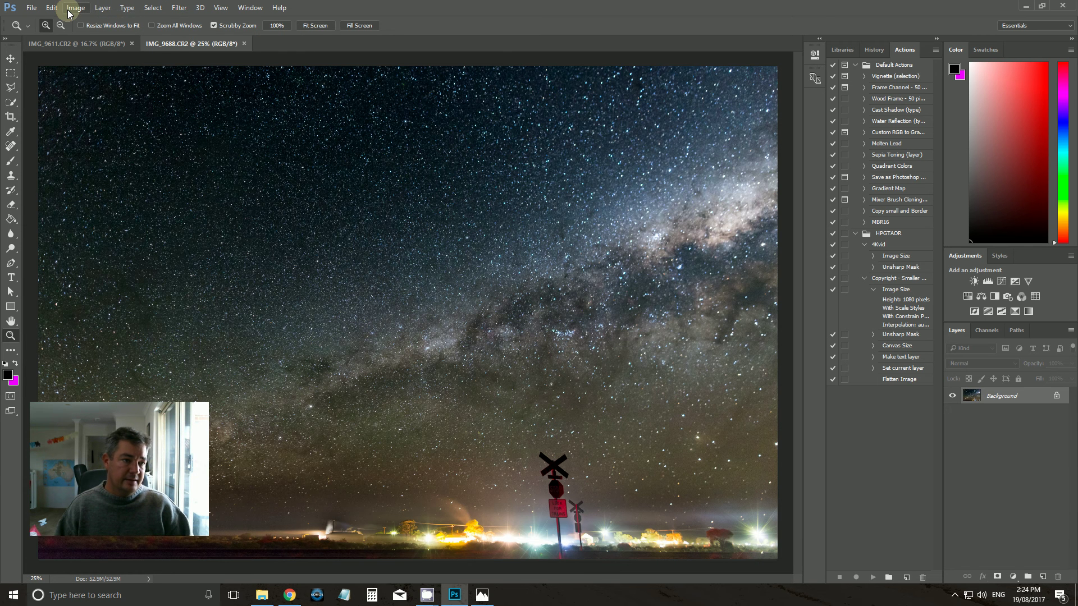
Resize the image to 50 percent with constrained proportions, giving 2634 × 1756 px
left_click(75, 8)
left_click(123, 87)
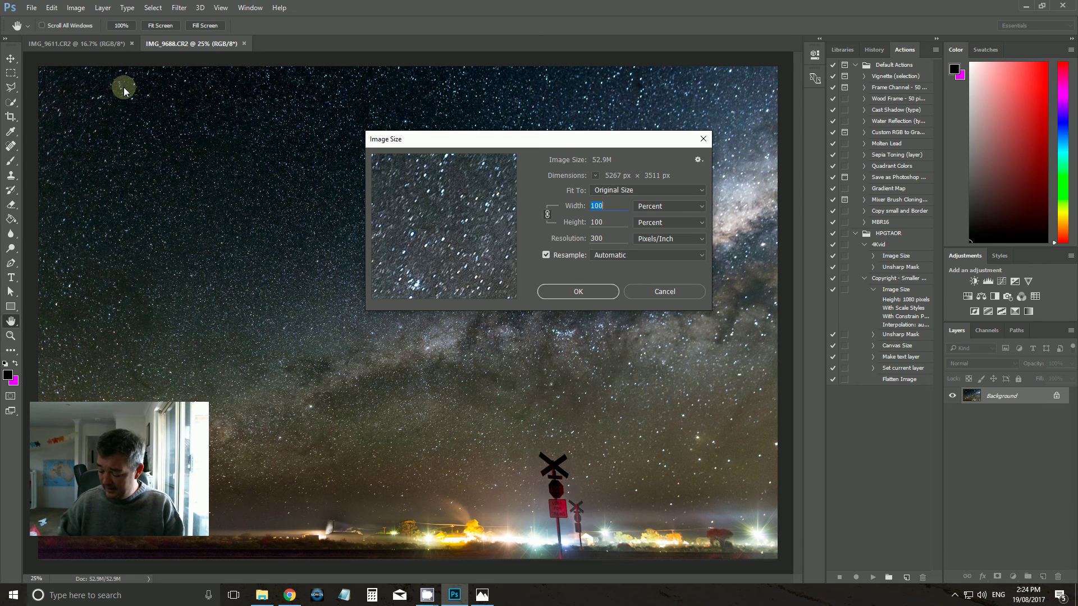
type("50")
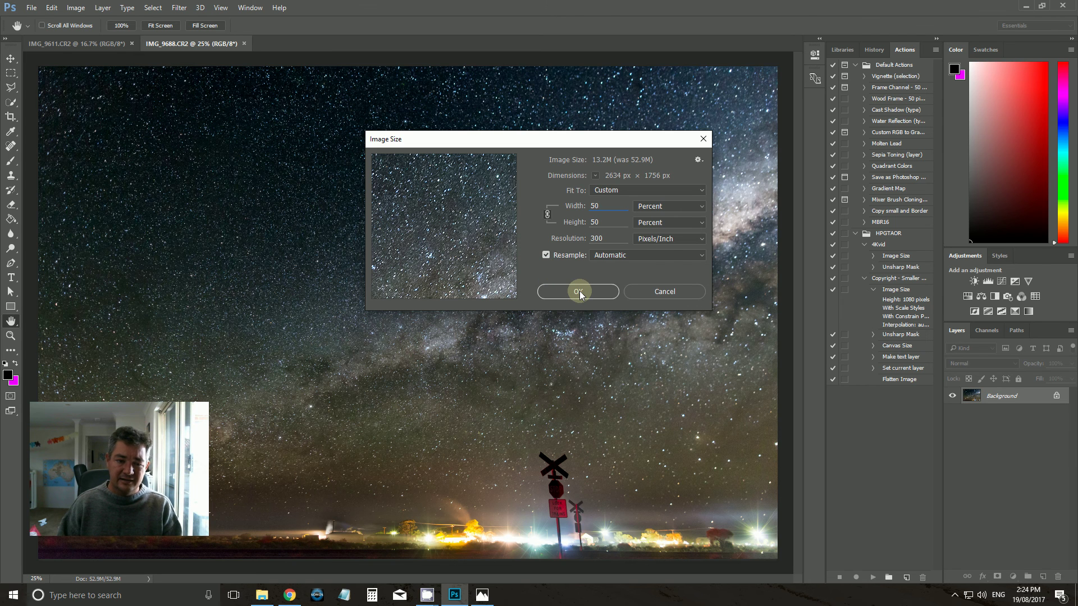
left_click(578, 291)
key("z")
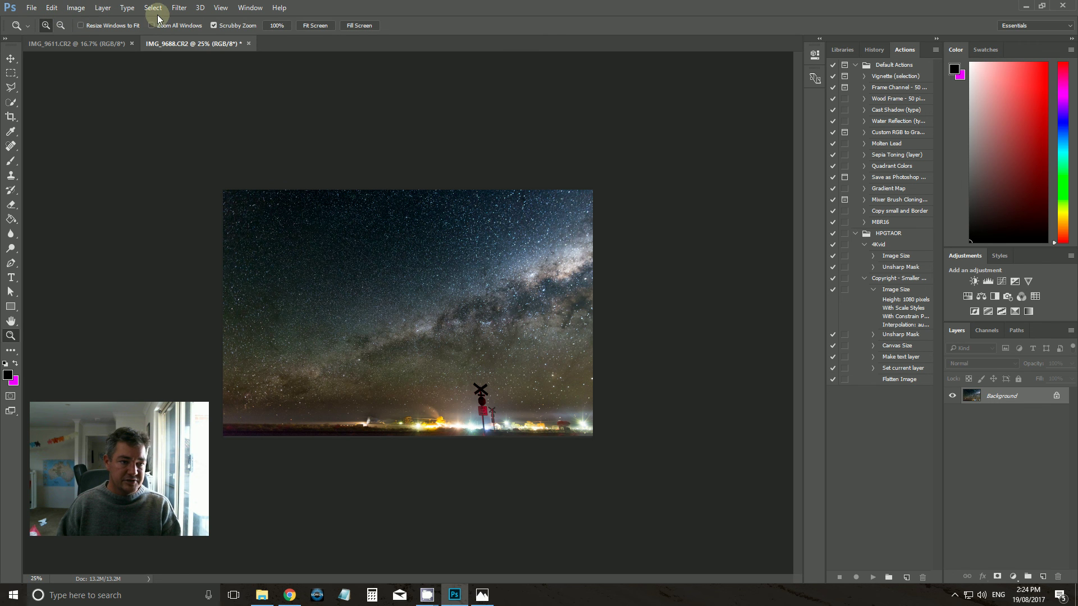
Apply Unsharp Mask at Amount 86%, Radius 0.6 pixels and Threshold 0
left_click(179, 8)
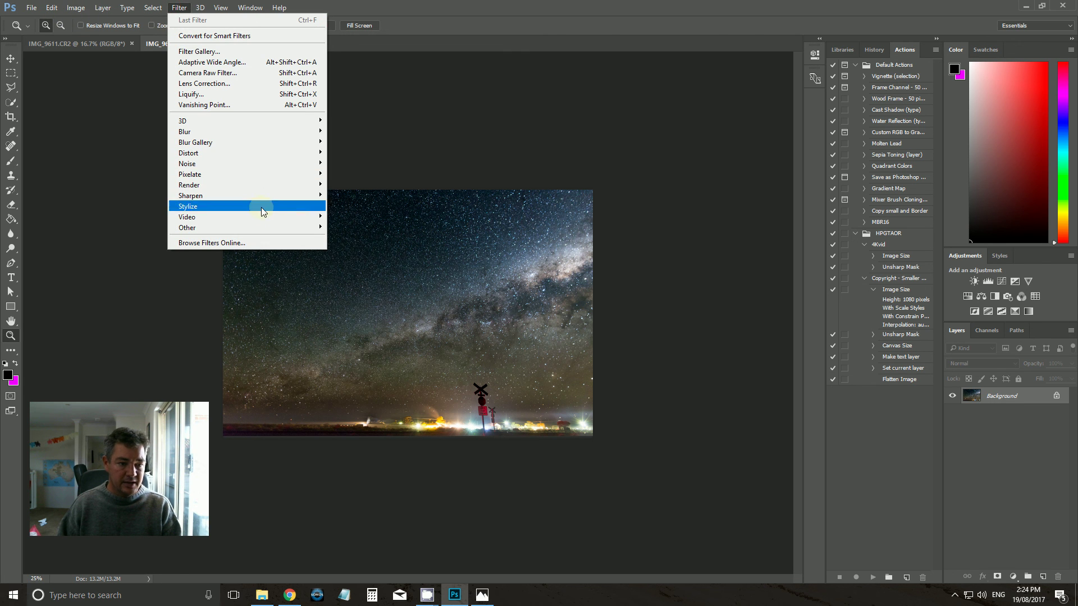
mouse_move(287, 194)
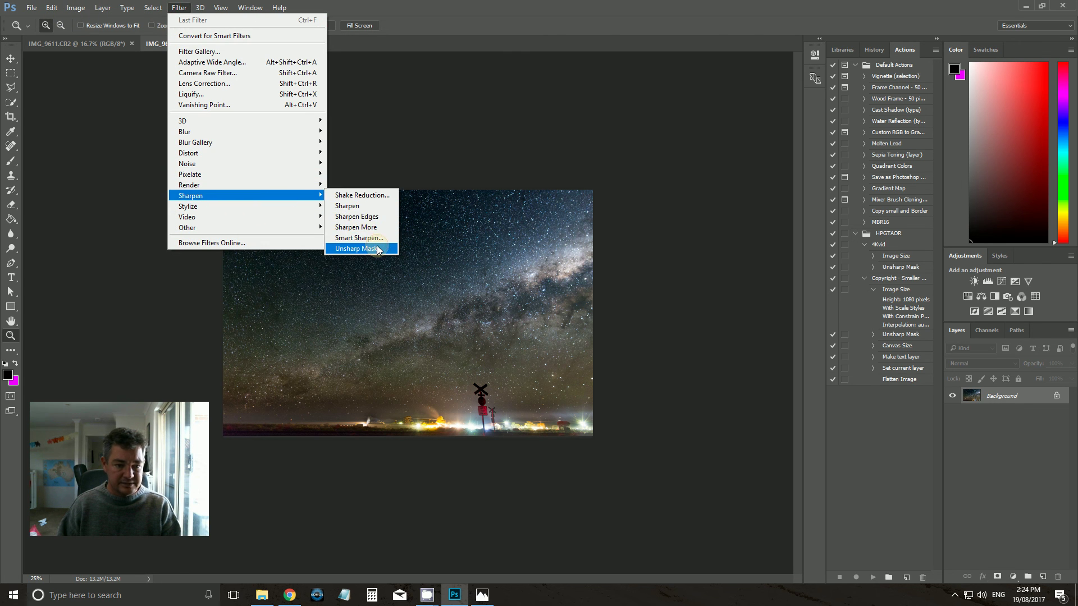
left_click(359, 249)
left_click(377, 235)
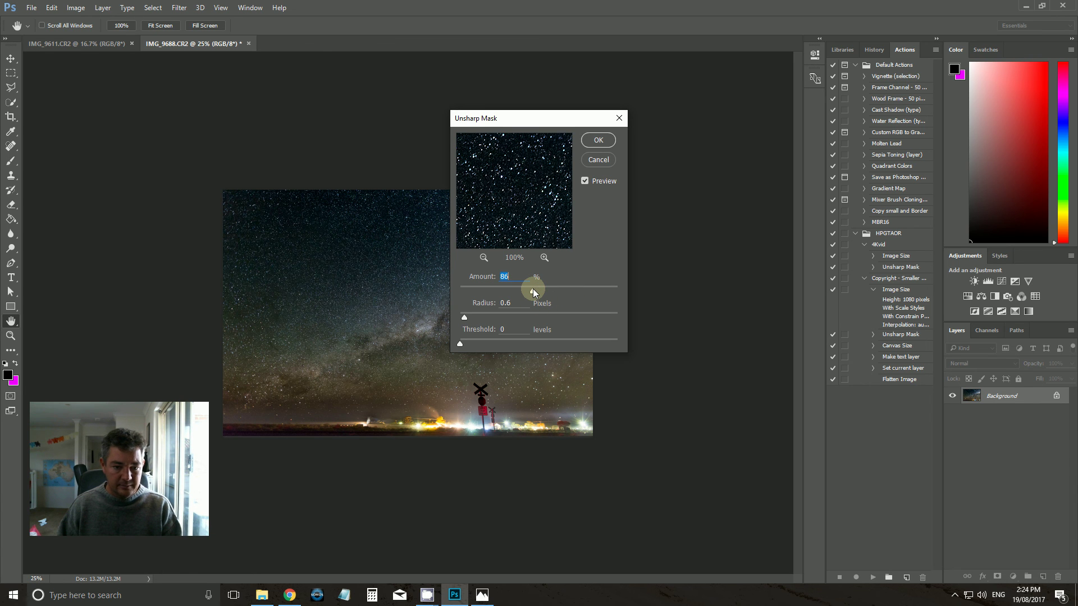
left_click(599, 140)
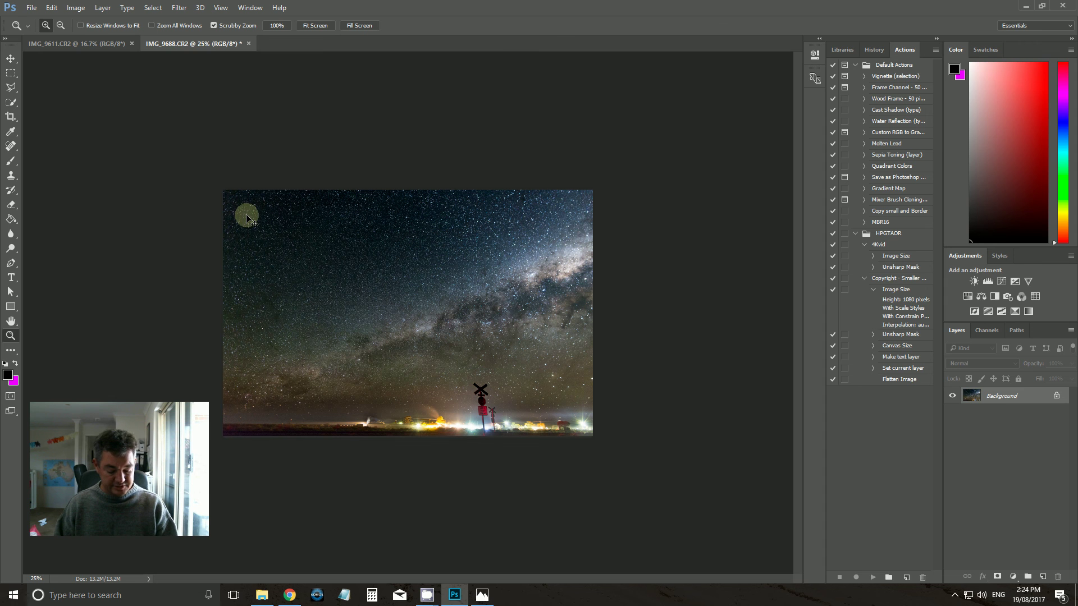
Save a copy with an 'm' prefix, declining to overwrite the existing mIMG_9688.jpg
key("ctrl+shift+s")
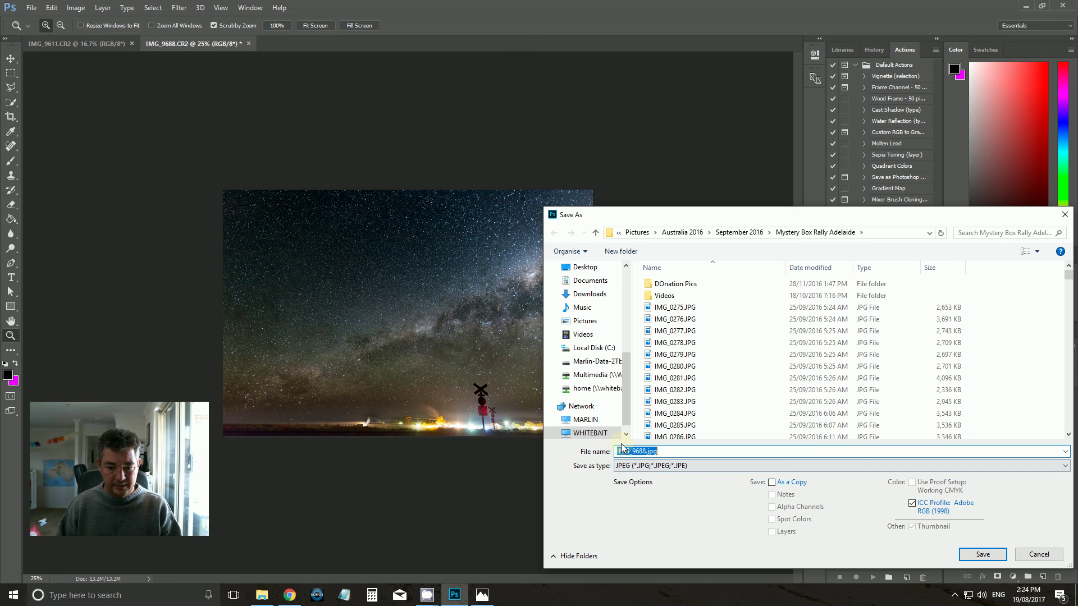
left_click(616, 451)
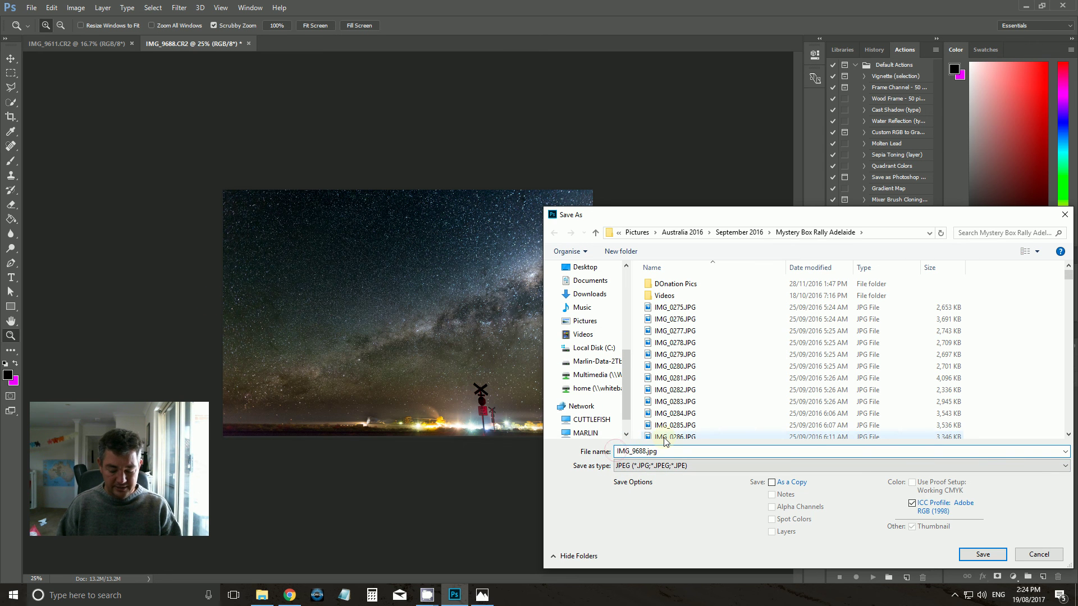
type("m")
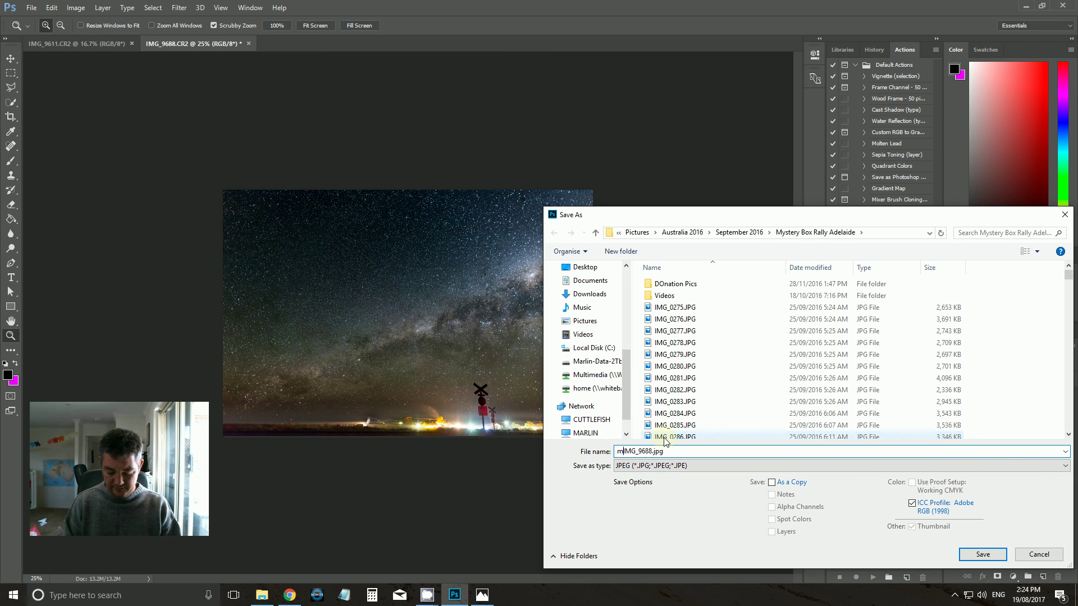
left_click(983, 556)
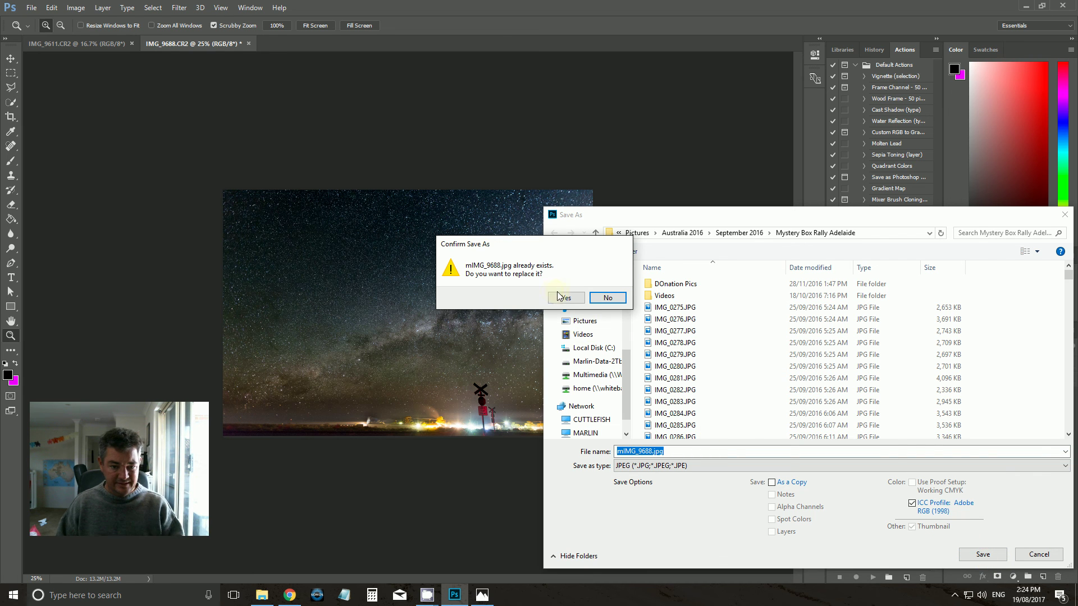
left_click(606, 297)
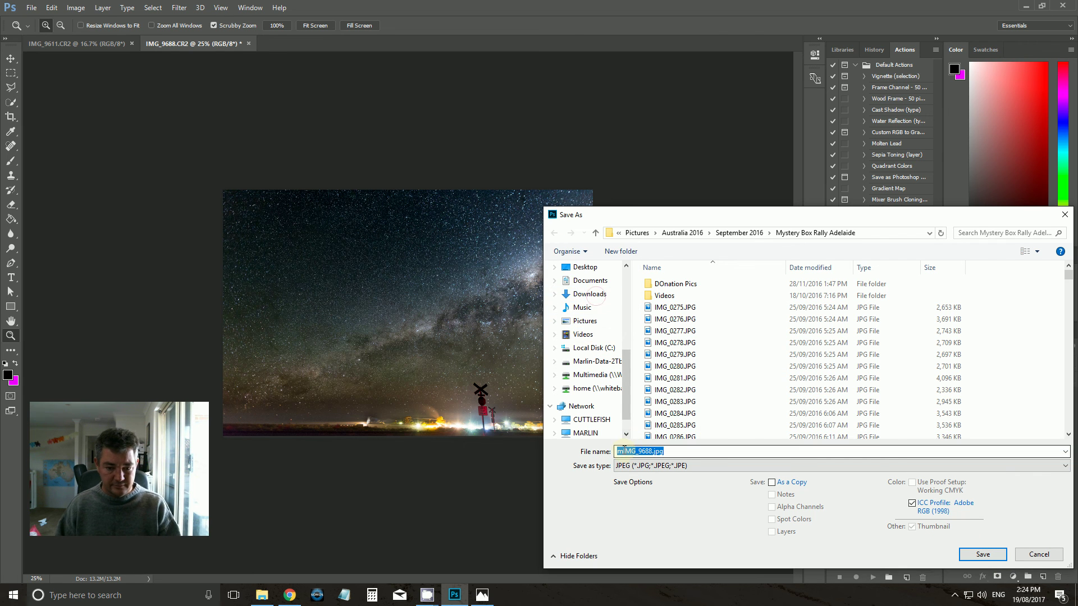
Rename the file to m1IMG_9688.jpg and save it as JPEG
left_click(622, 452)
type("1")
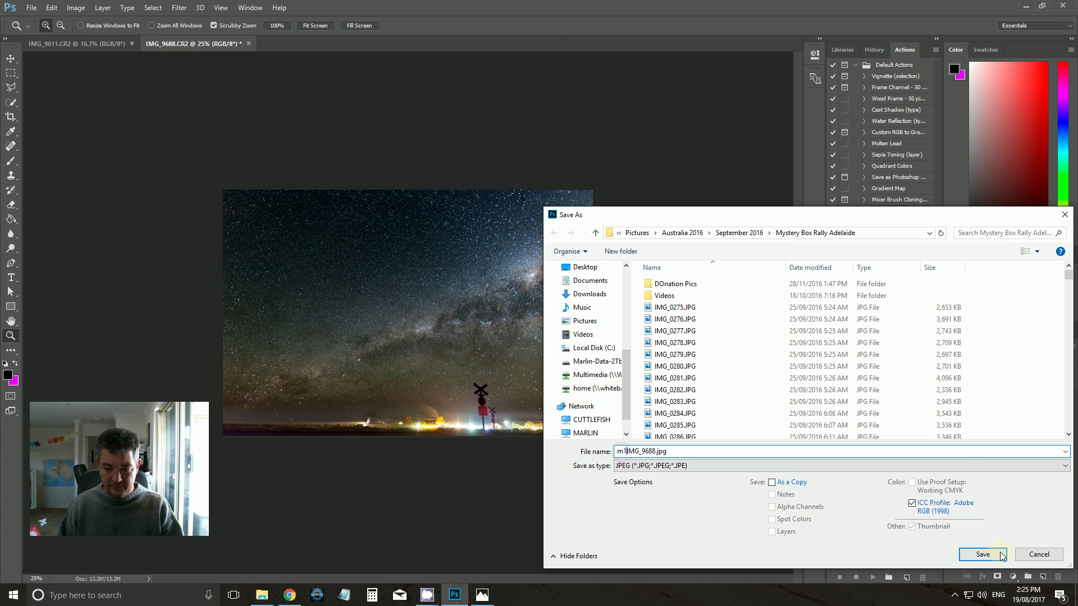
left_click(983, 555)
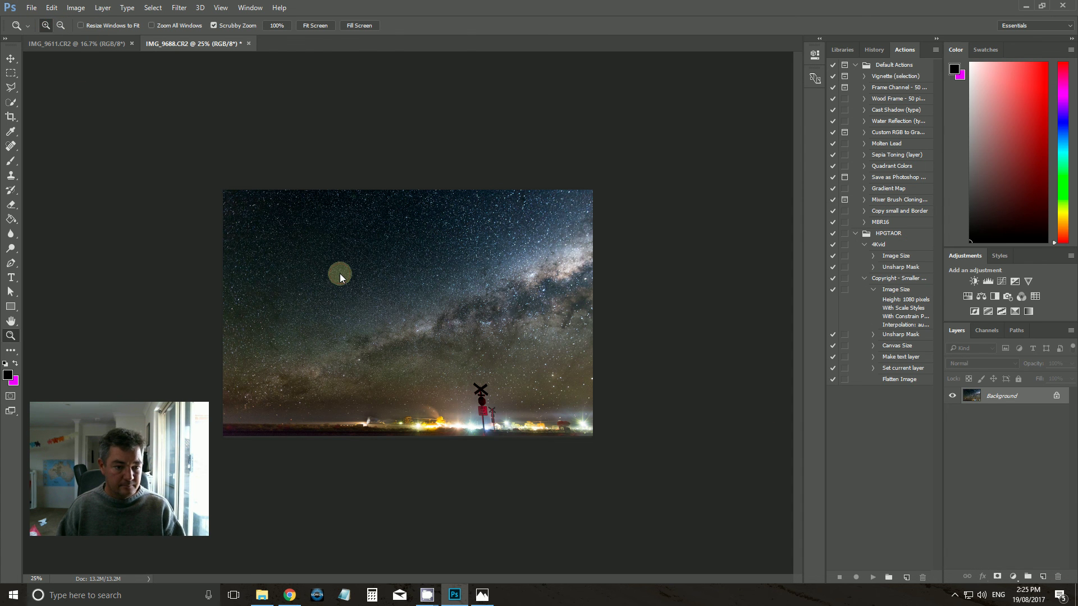
Accept the JPEG options and zoom into the sky to check star detail
left_click(616, 161)
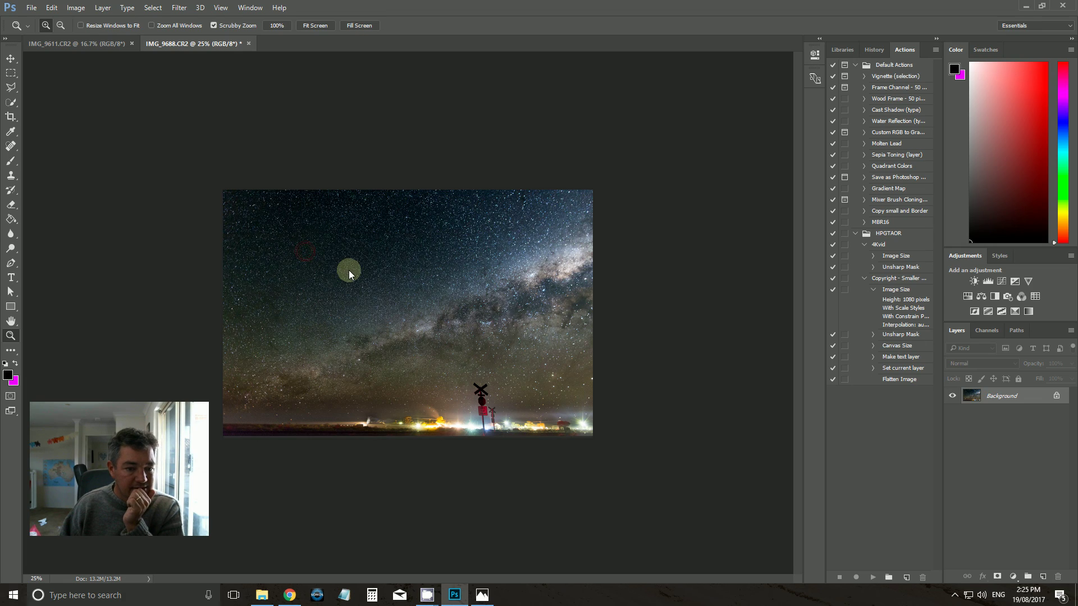
left_click(389, 261)
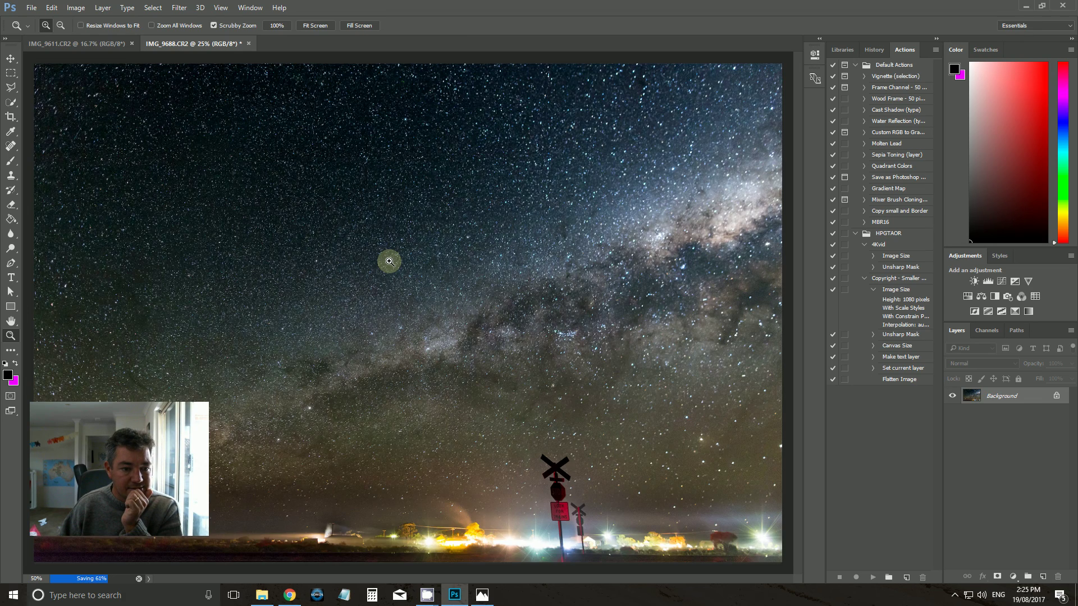
left_click(389, 261)
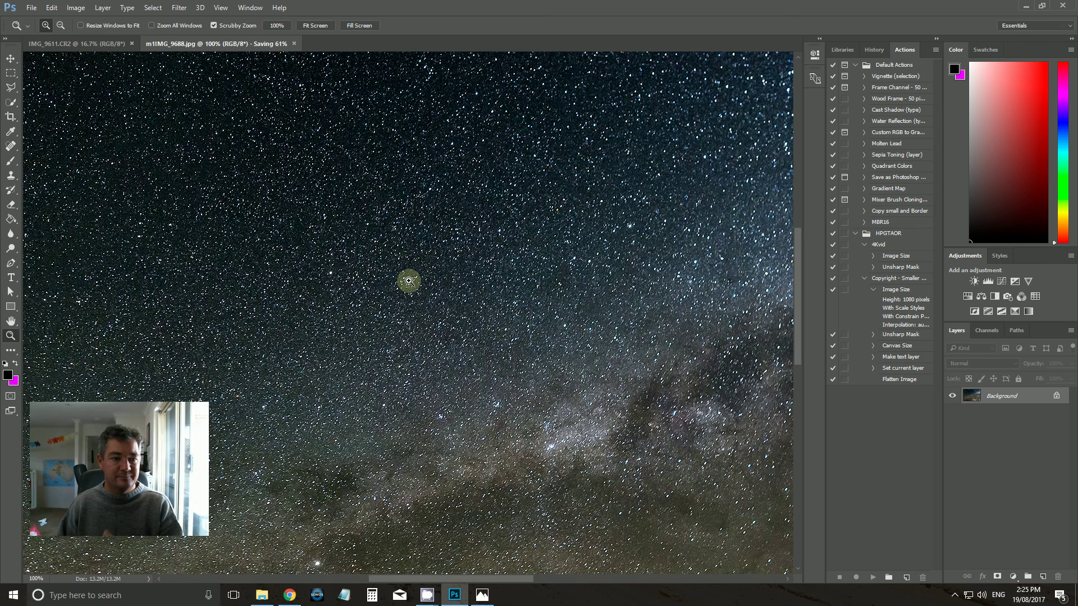
Magnify the star field to 200%, then zoom back out to 50%
left_click(412, 278)
left_click(475, 246, "alt")
left_click(475, 246, "alt")
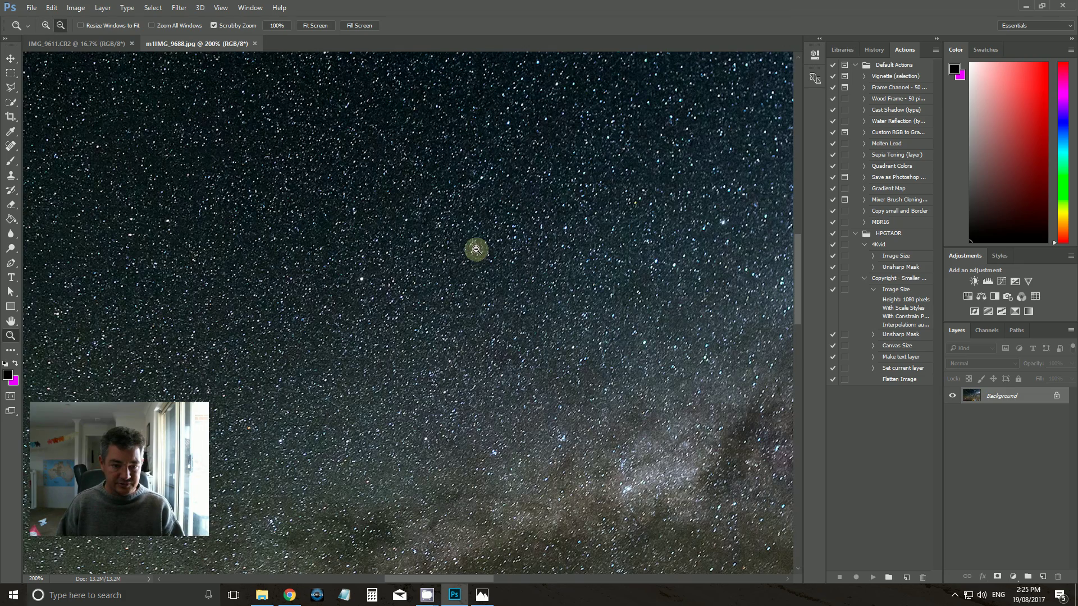
left_click(553, 326, "alt")
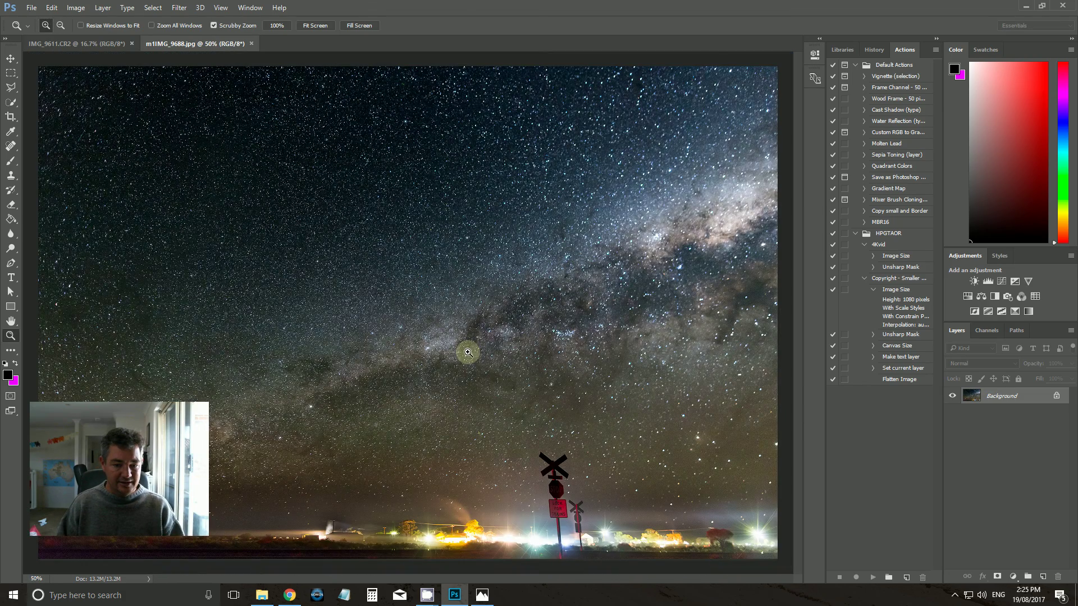